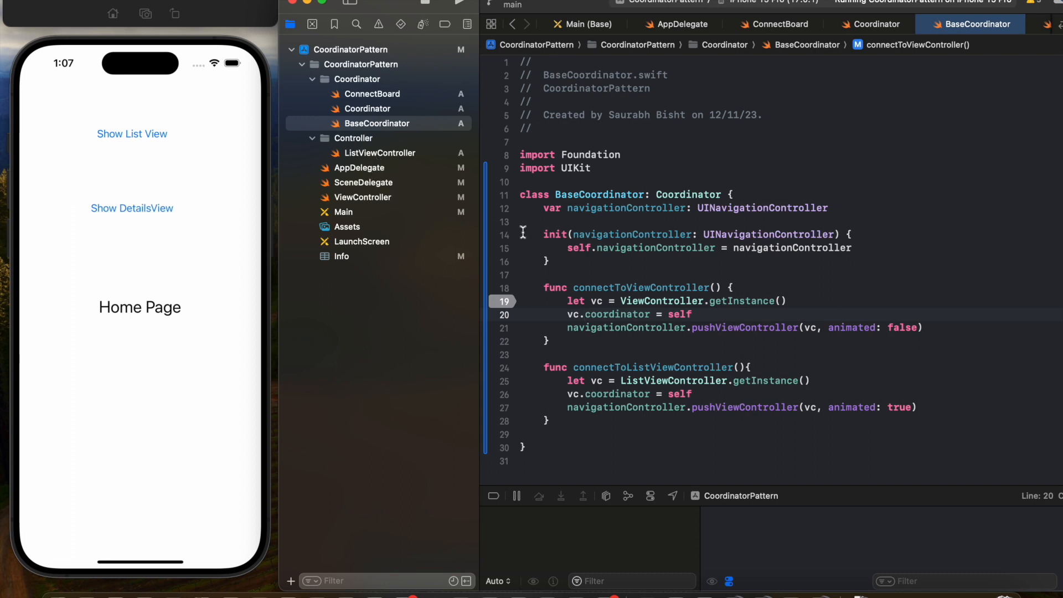
Review the BaseCoordinator class, then bring up the Coordinator protocol file
{"action": "double_click", "coordinate": [572, 195]}
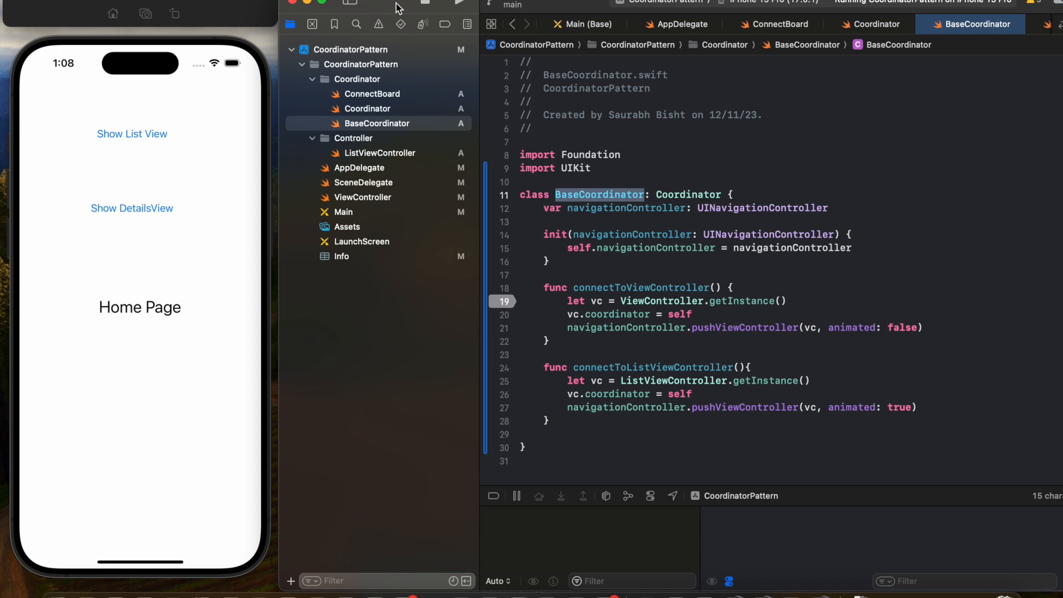
{"action": "left_click", "coordinate": [368, 108]}
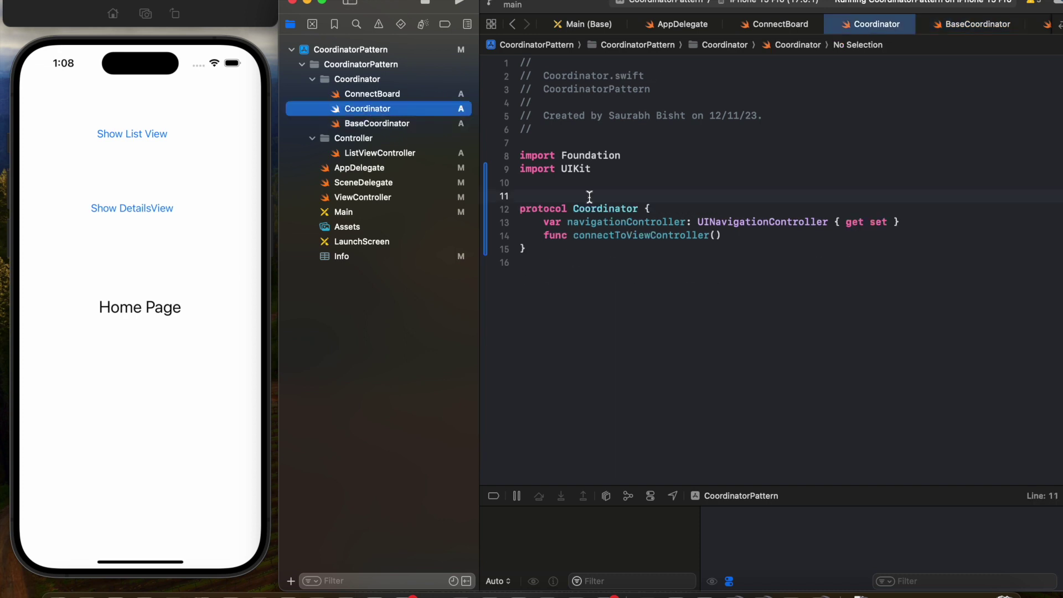
Add the requirement 'var childCoordinator: [Coordinator] { get set }' to the Coordinator protocol
{"action": "left_click", "coordinate": [921, 222]}
{"action": "key", "text": "Return"}
{"action": "type", "text": "var childView"}
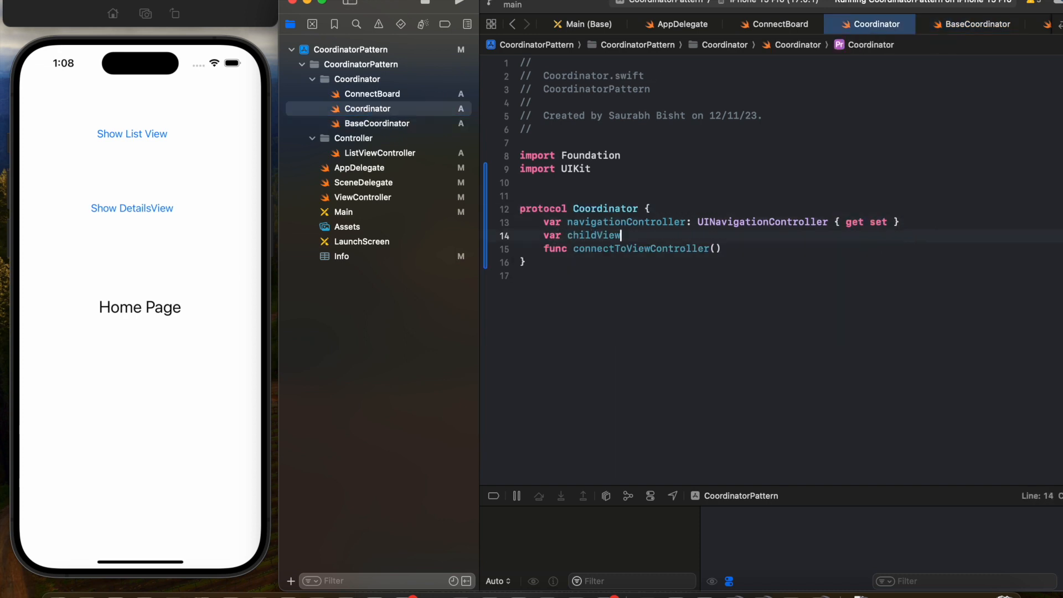
{"action": "key", "text": "BackSpace"}
{"action": "key", "text": "BackSpace"}
{"action": "key", "text": "BackSpace"}
{"action": "key", "text": "BackSpace"}
{"action": "type", "text": "Coordinator"}
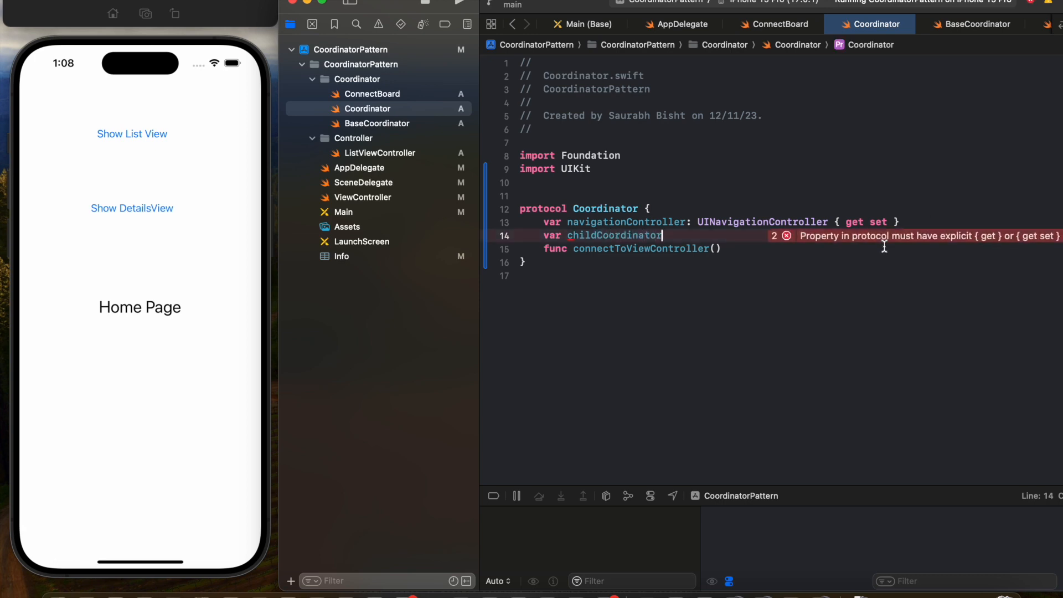
{"action": "type", "text": ": []"}
{"action": "key", "text": "Left"}
{"action": "type", "text": "Coordinator"}
{"action": "key", "text": "Right"}
{"action": "type", "text": "{"}
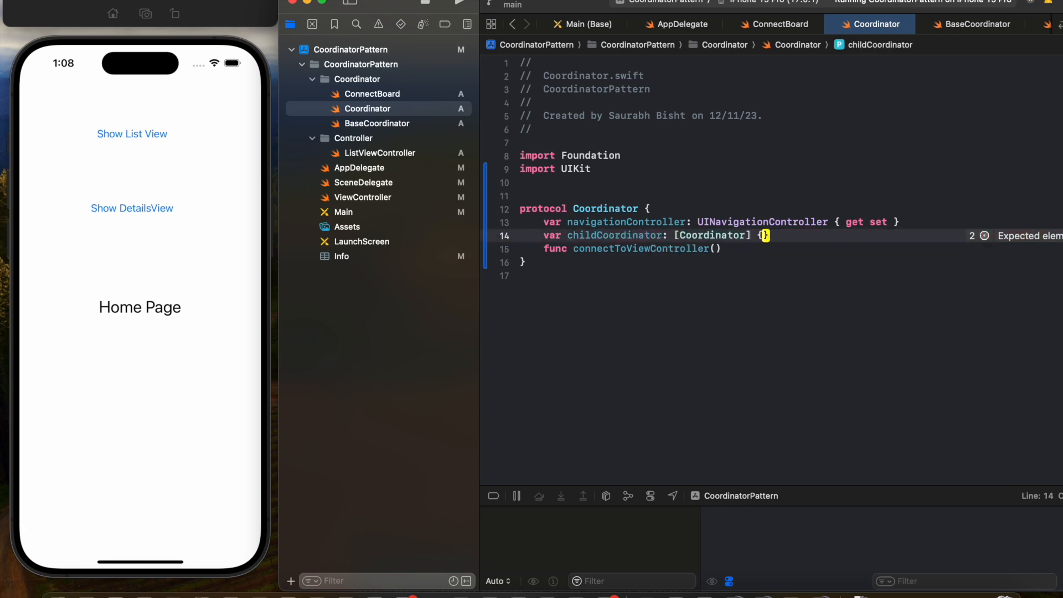
{"action": "type", "text": " get se"}
{"action": "key", "text": "Return"}
In BaseCoordinator, accept the Fix-it stub and initialise childCoordinator as an empty [Coordinator]() array
{"action": "left_click", "coordinate": [374, 123]}
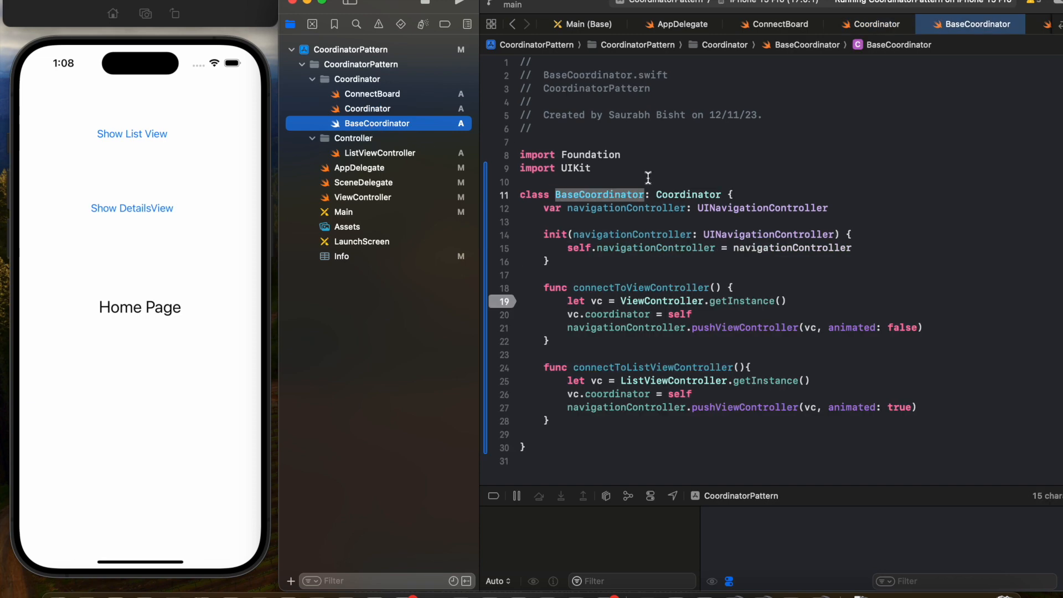
{"action": "left_click", "coordinate": [699, 225]}
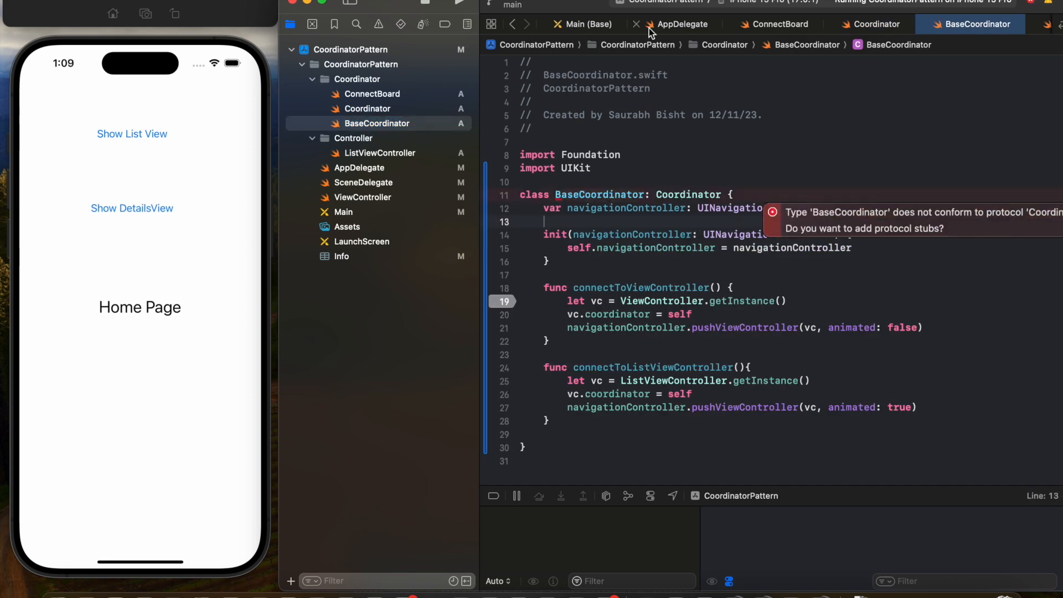
{"action": "mouse_move", "coordinate": [387, 4]}
{"action": "left_mouse_down"}
{"action": "mouse_move", "coordinate": [236, 4]}
{"action": "mouse_move", "coordinate": [458, 7]}
{"action": "left_mouse_up"}
{"action": "left_click", "coordinate": [926, 228]}
{"action": "type", "text": "= "}
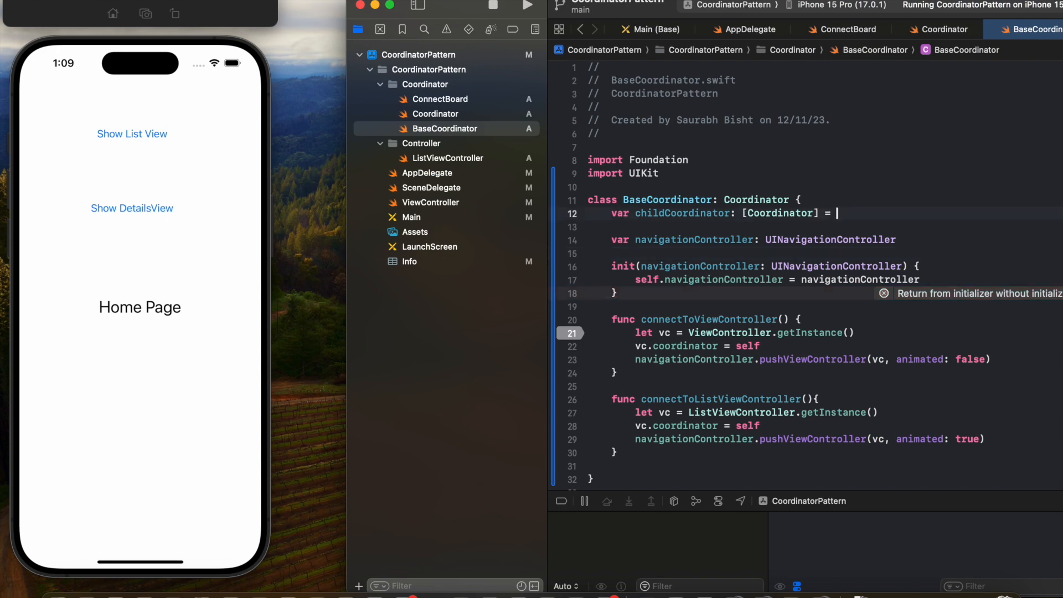
{"action": "type", "text": "[]Coor"}
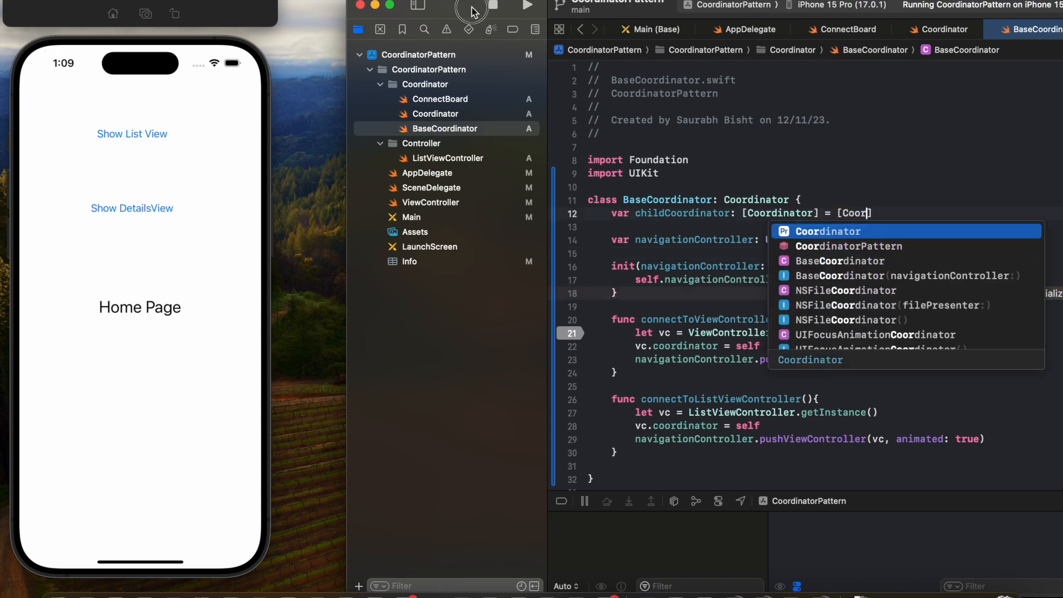
{"action": "left_click_drag", "start_coordinate": [472, 8], "coordinate": [404, 3]}
{"action": "type", "text": "dinator"}
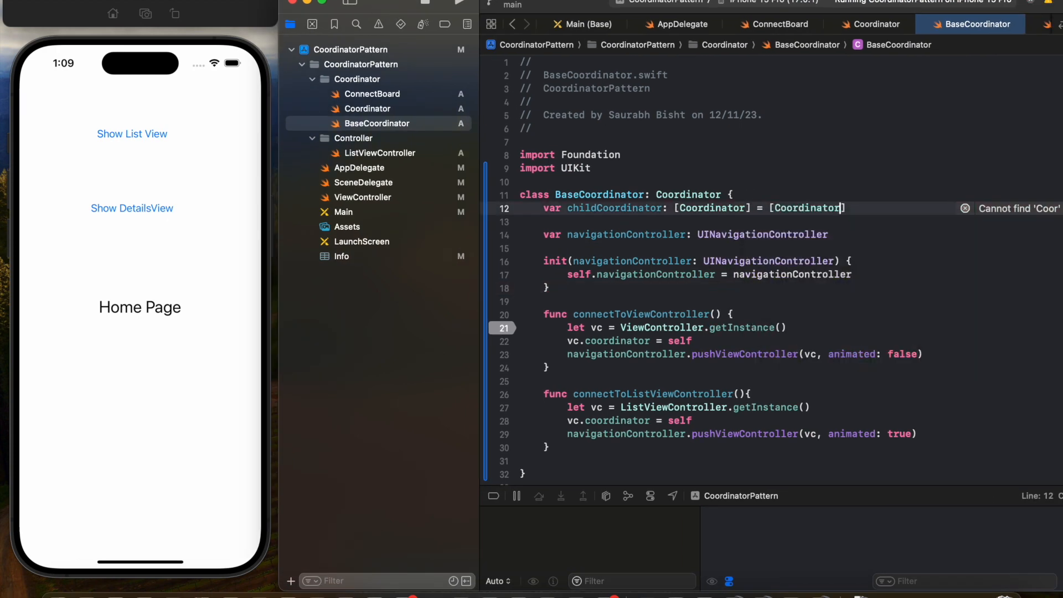
{"action": "left_click", "coordinate": [853, 210]}
{"action": "type", "text": "()"}
{"action": "scroll", "coordinate": [673, 310], "scroll_direction": "down", "scroll_amount": 1}
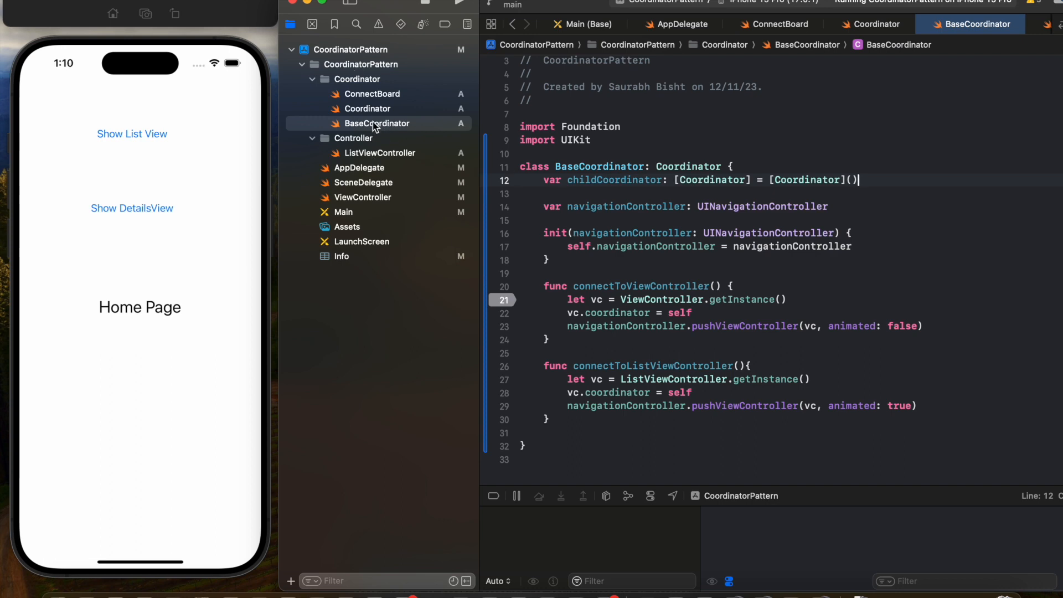
Create ListCoordinator.swift in the Coordinator group and declare the class with Coordinator protocol stubs
{"action": "left_click", "coordinate": [349, 79]}
{"action": "key", "text": "super+n"}
{"action": "key", "text": "Return"}
{"action": "type", "text": "List"}
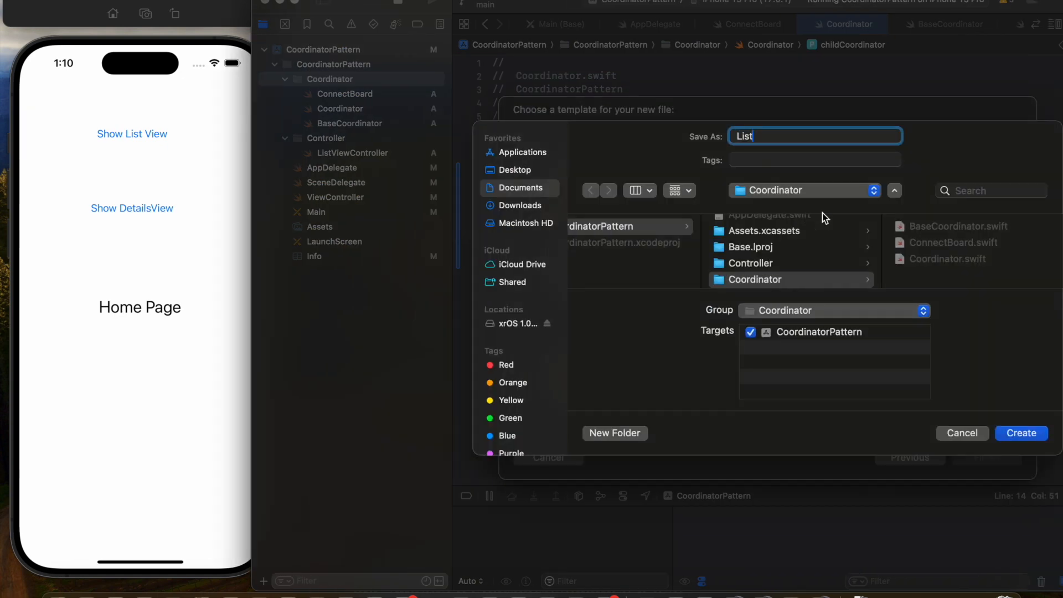
{"action": "type", "text": "Coordinator"}
{"action": "key", "text": "Return"}
{"action": "key", "text": "Return"}
{"action": "type", "text": "import UIKit"}
{"action": "key", "text": "Return"}
{"action": "key", "text": "Return"}
{"action": "key", "text": "Return"}
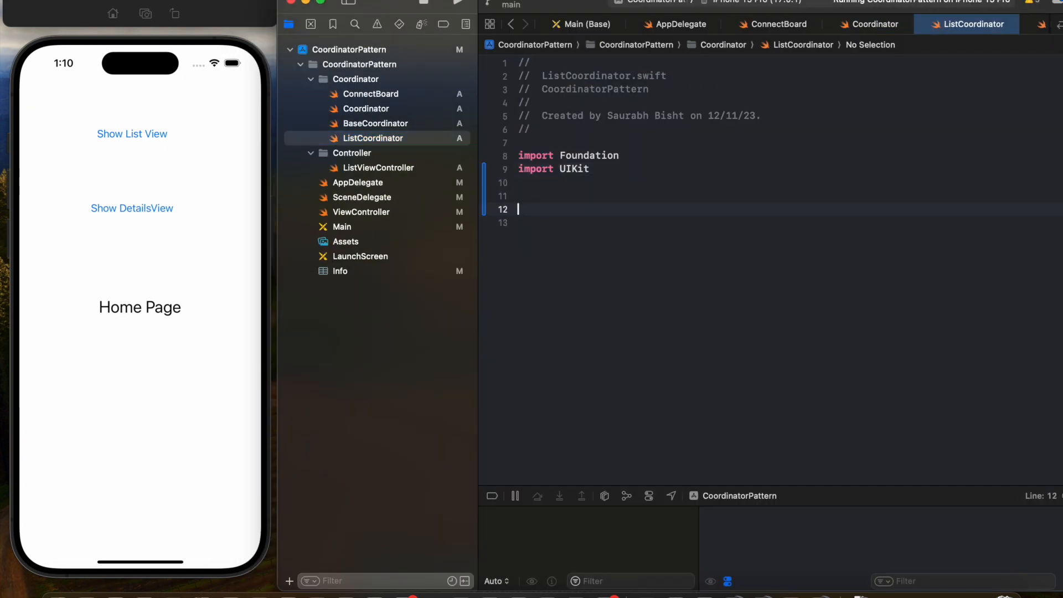
{"action": "type", "text": "class ListCoordinator: Coordinator {"}
{"action": "key", "text": "Return"}
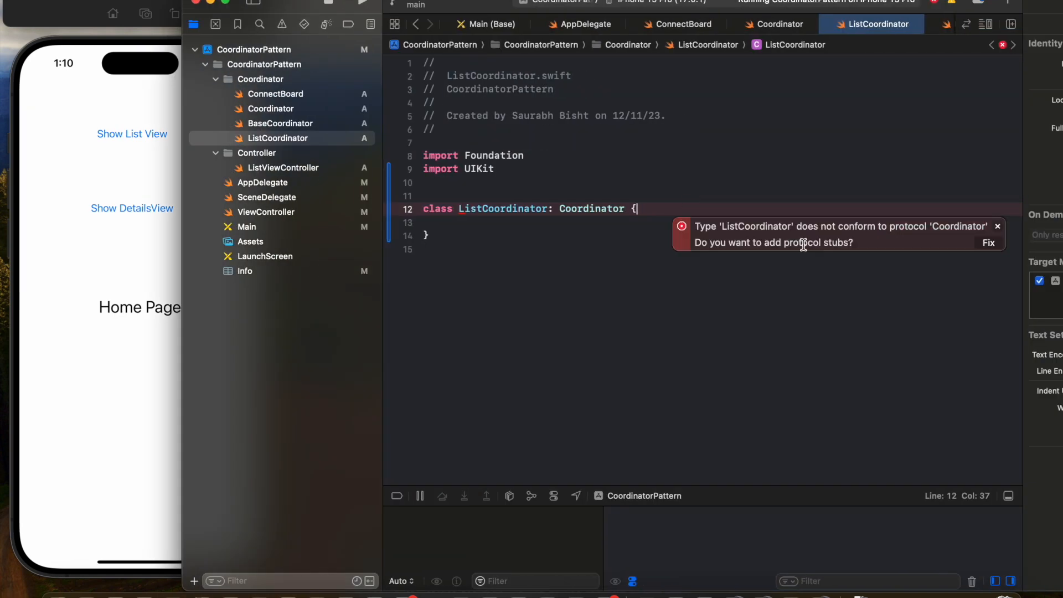
{"action": "left_click", "coordinate": [804, 243]}
{"action": "type", "text": "init"}
{"action": "key", "text": "Return"}
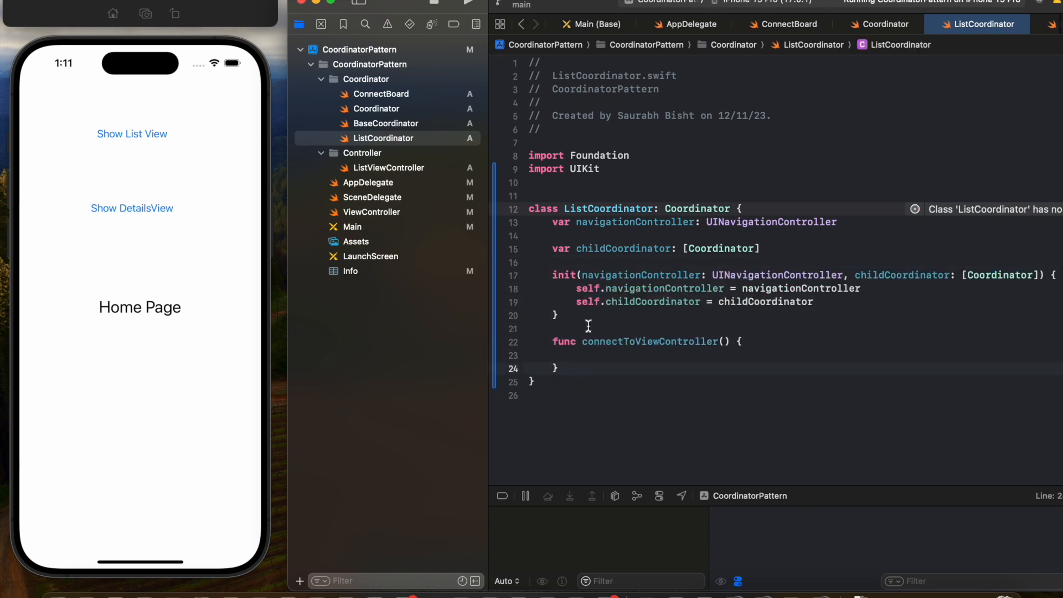
Give ListCoordinator an empty childCoordinator array and an initializer taking only the navigation controller
{"action": "left_click", "coordinate": [759, 248]}
{"action": "type", "text": "= [Coordinator]()"}
{"action": "left_click_drag", "start_coordinate": [814, 302], "coordinate": [577, 302]}
{"action": "key", "text": "BackSpace"}
{"action": "left_click_drag", "start_coordinate": [847, 275], "coordinate": [1020, 276]}
{"action": "key", "text": "BackSpace"}
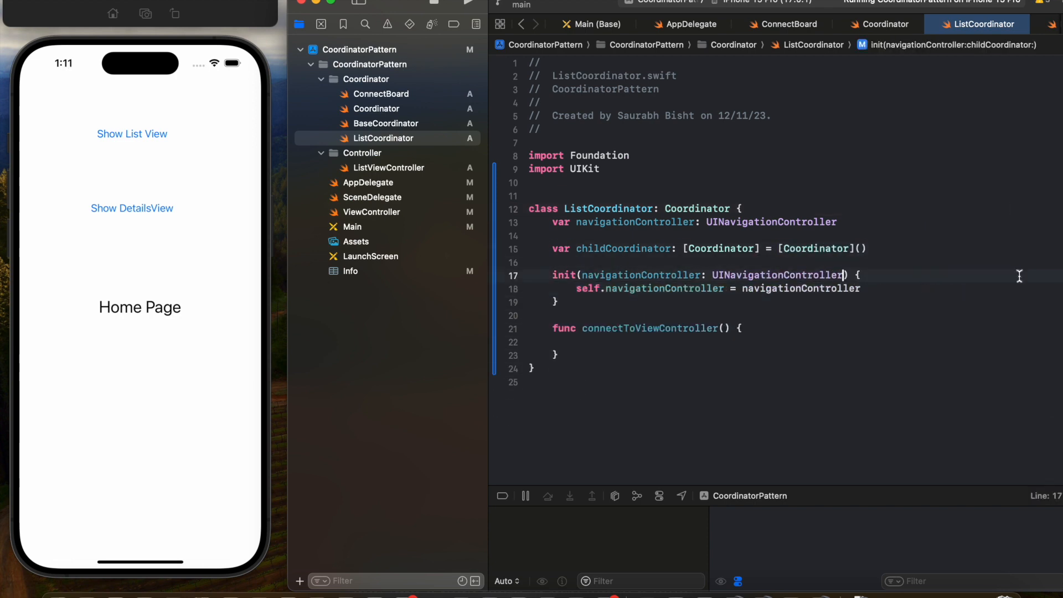
{"action": "left_click", "coordinate": [642, 341]}
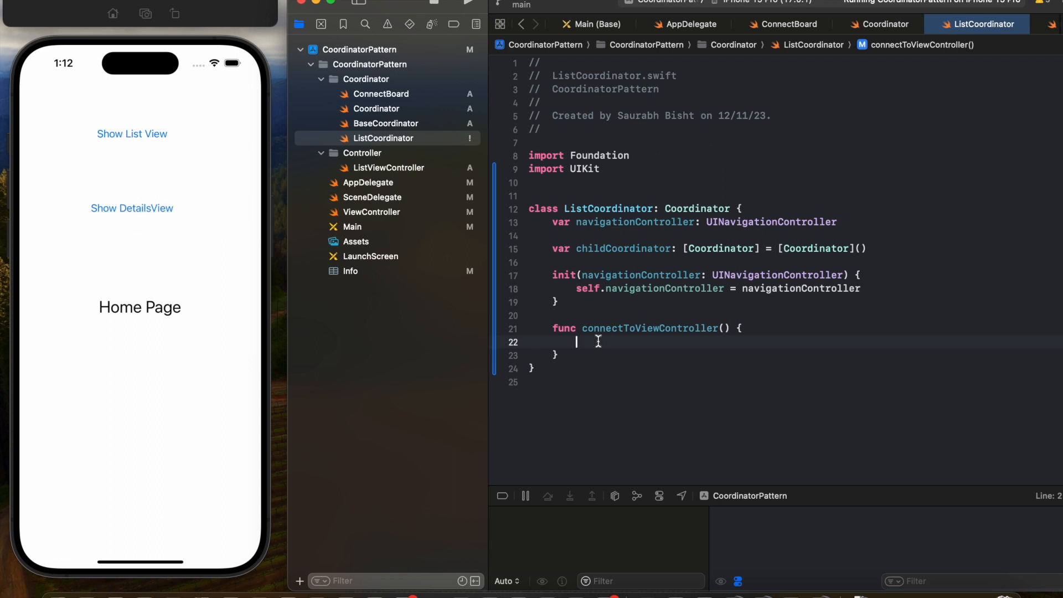
{"action": "left_click", "coordinate": [373, 125]}
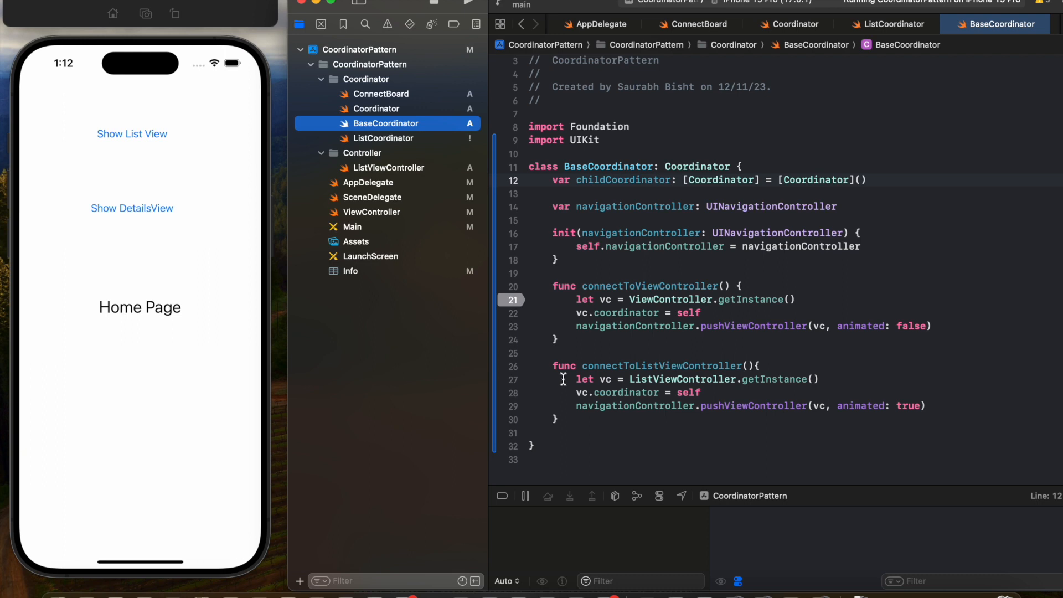
Move the list-presenting lines from BaseCoordinator into ListCoordinator's connectToViewController
{"action": "left_click_drag", "start_coordinate": [562, 380], "coordinate": [937, 403]}
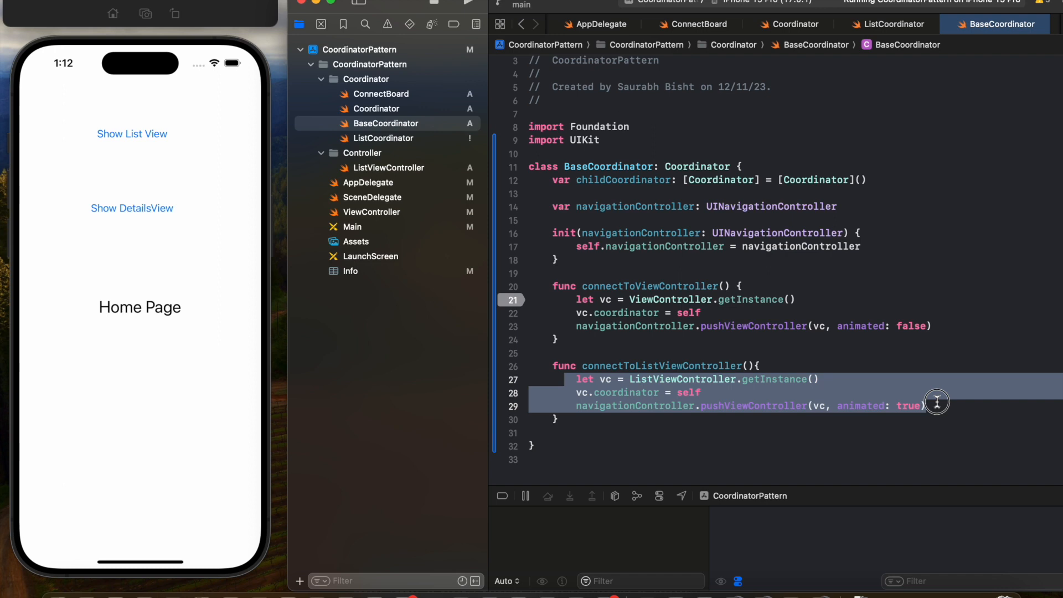
{"action": "key", "text": "super+shift+bracketleft"}
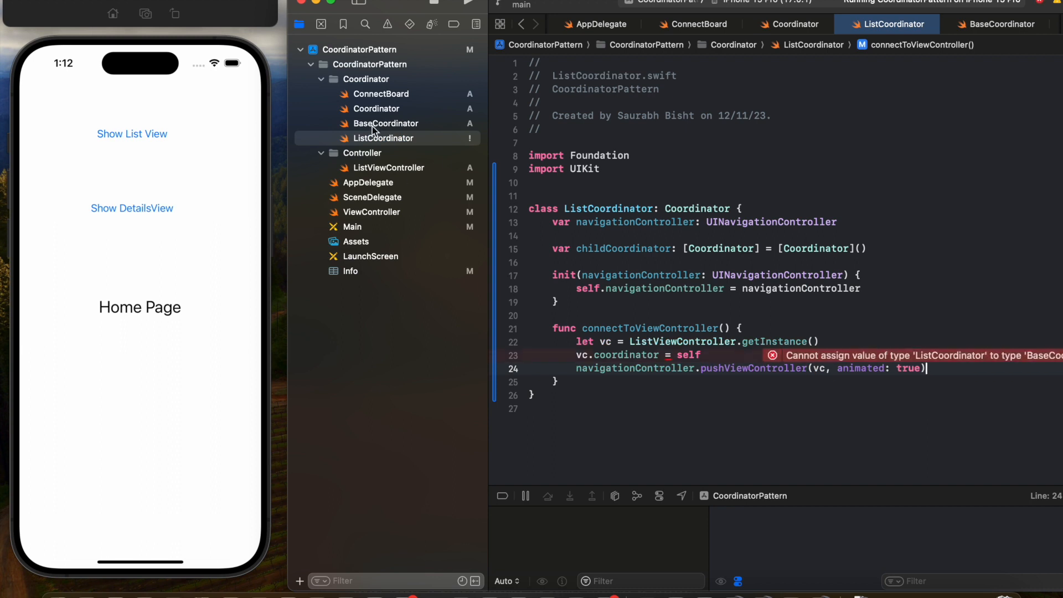
{"action": "key", "text": "super+shift+bracketright"}
{"action": "key", "text": "BackSpace"}
{"action": "type", "text": "var cor"}
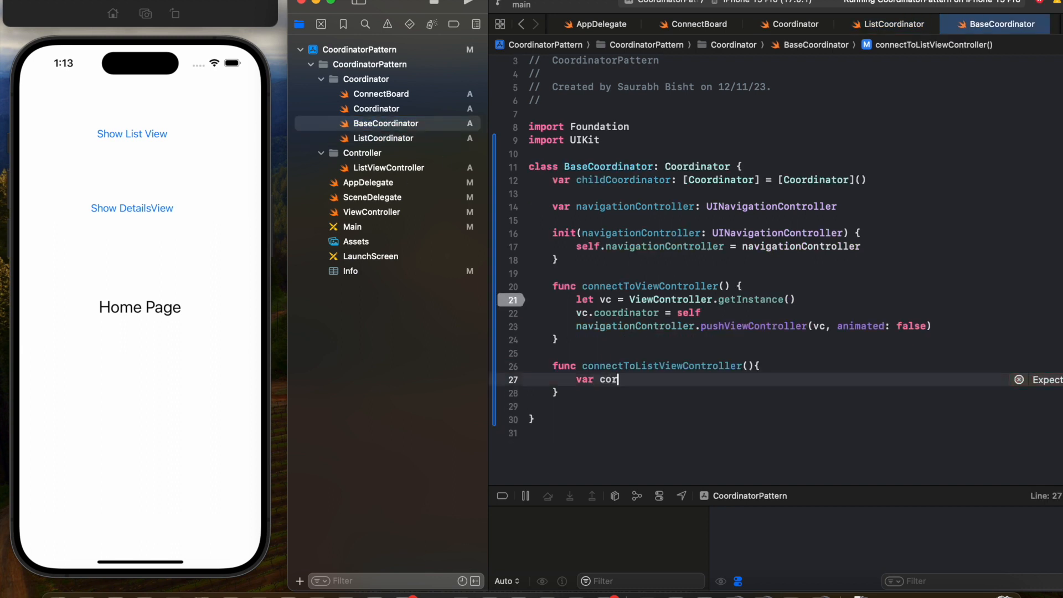
{"action": "type", "text": " = Coor"}
In connectToListViewController, create newChildCoordinator as a ListCoordinator and append it to childCoordinator
{"action": "key", "text": "Down"}
{"action": "key", "text": "Down"}
{"action": "key", "text": "Return"}
{"action": "type", "text": "navigationController: navigationController)"}
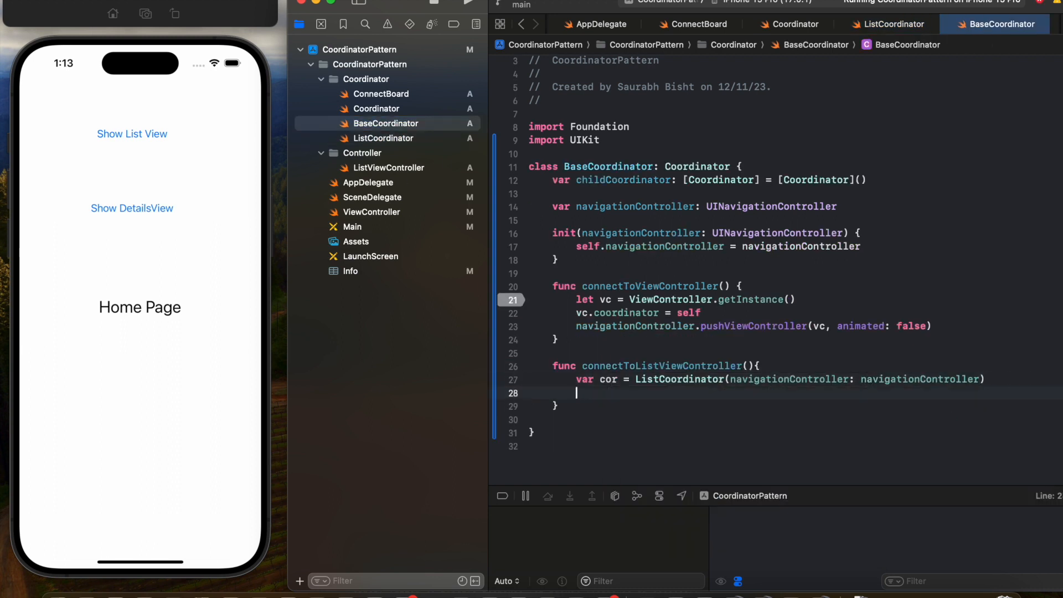
{"action": "key", "text": "Return"}
{"action": "type", "text": "child"}
{"action": "key", "text": "Return"}
{"action": "type", "text": ".a"}
{"action": "key", "text": "Return"}
{"action": "type", "text": "cor"}
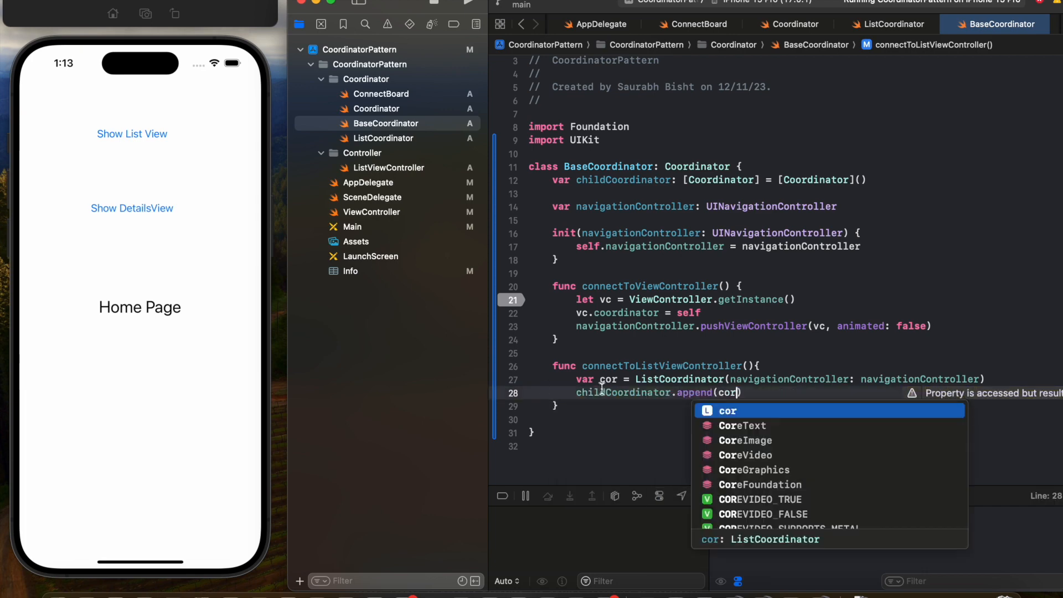
{"action": "double_click", "coordinate": [609, 380]}
{"action": "type", "text": "newChildCoordinator"}
{"action": "double_click", "coordinate": [729, 393]}
{"action": "type", "text": "newChildCoordinator"}
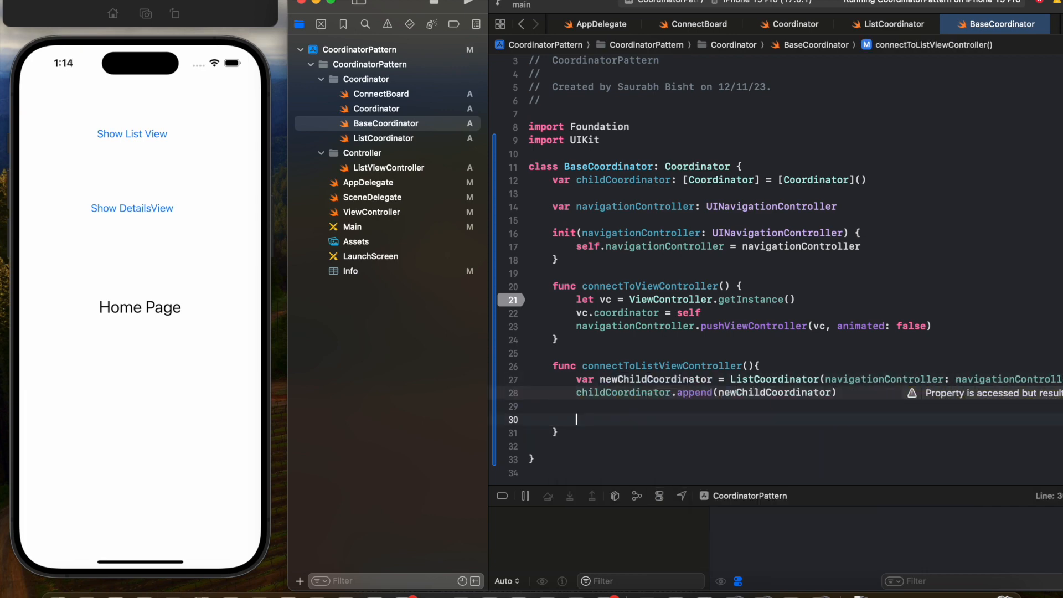
Start the new child by calling newChildCoordinator.connectToViewController()
{"action": "key", "text": "Return"}
{"action": "key", "text": "Return"}
{"action": "type", "text": "chail"}
{"action": "key", "text": "BackSpace"}
{"action": "key", "text": "BackSpace"}
{"action": "key", "text": "BackSpace"}
{"action": "type", "text": "ild"}
{"action": "key", "text": "Return"}
{"action": "type", "text": ".con"}
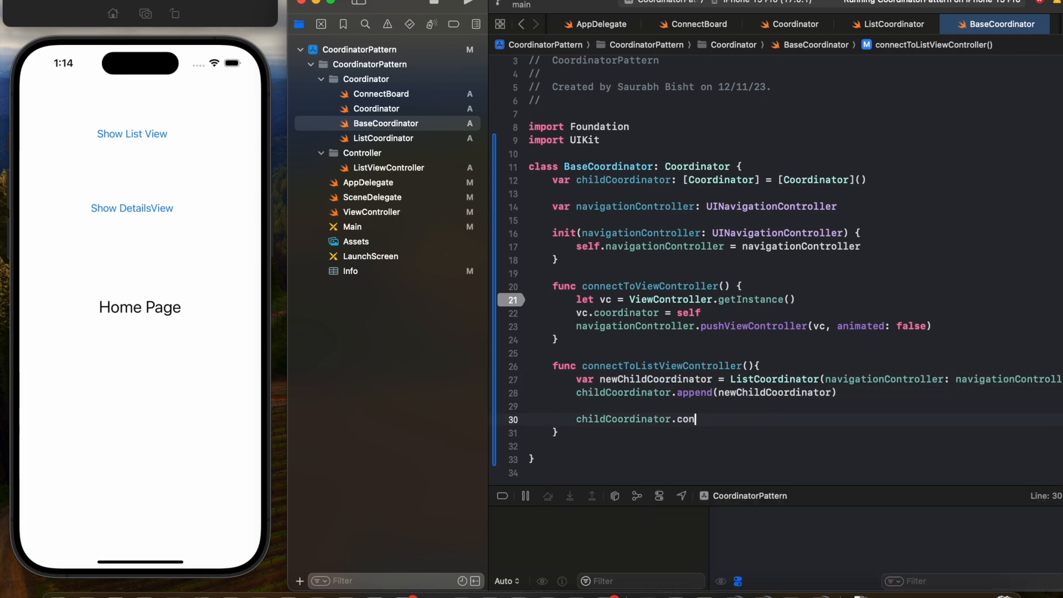
{"action": "key", "text": "BackSpace"}
{"action": "key", "text": "BackSpace"}
{"action": "key", "text": "BackSpace"}
{"action": "type", "text": ".con"}
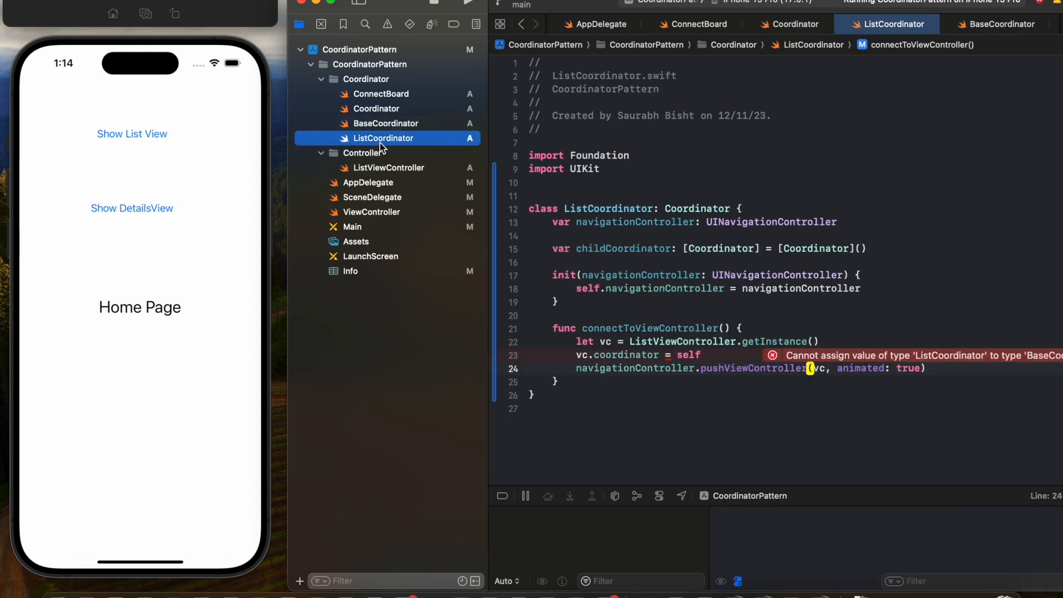
{"action": "key", "text": "Escape"}
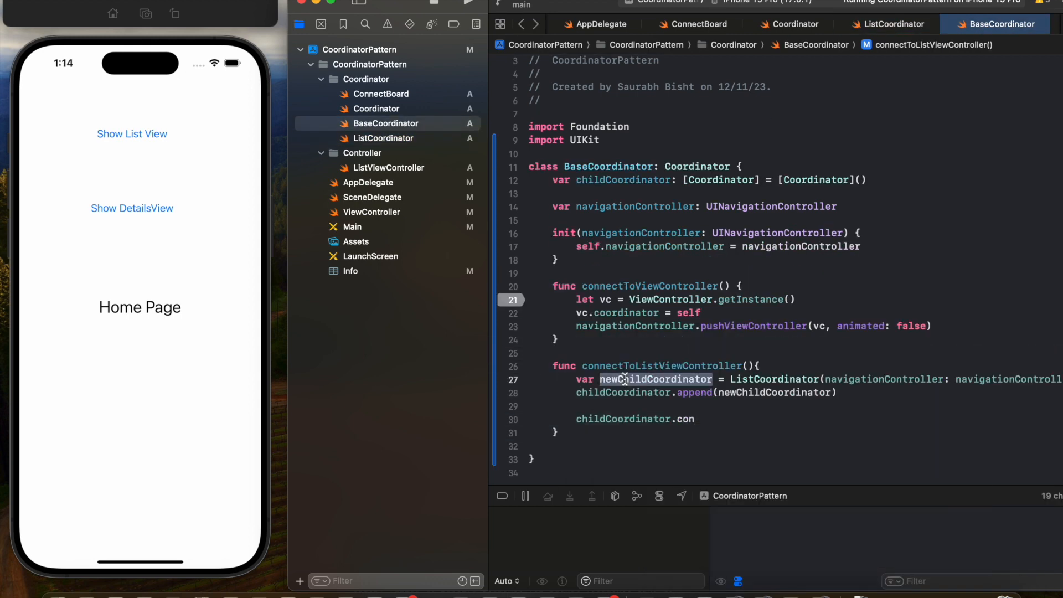
{"action": "key", "text": "shift+Home"}
{"action": "type", "text": "newChildCoordinator.con"}
{"action": "key", "text": "Return"}
{"action": "left_click", "coordinate": [713, 419]}
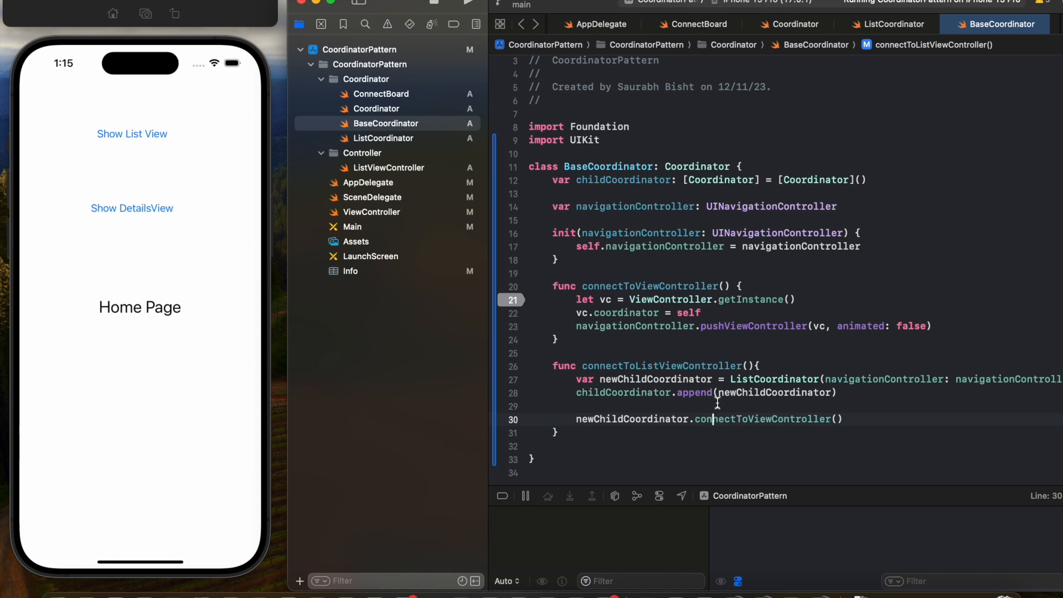
Compare the coordinator property declarations in ListViewController and ViewController
{"action": "left_click", "coordinate": [725, 420], "text": "super"}
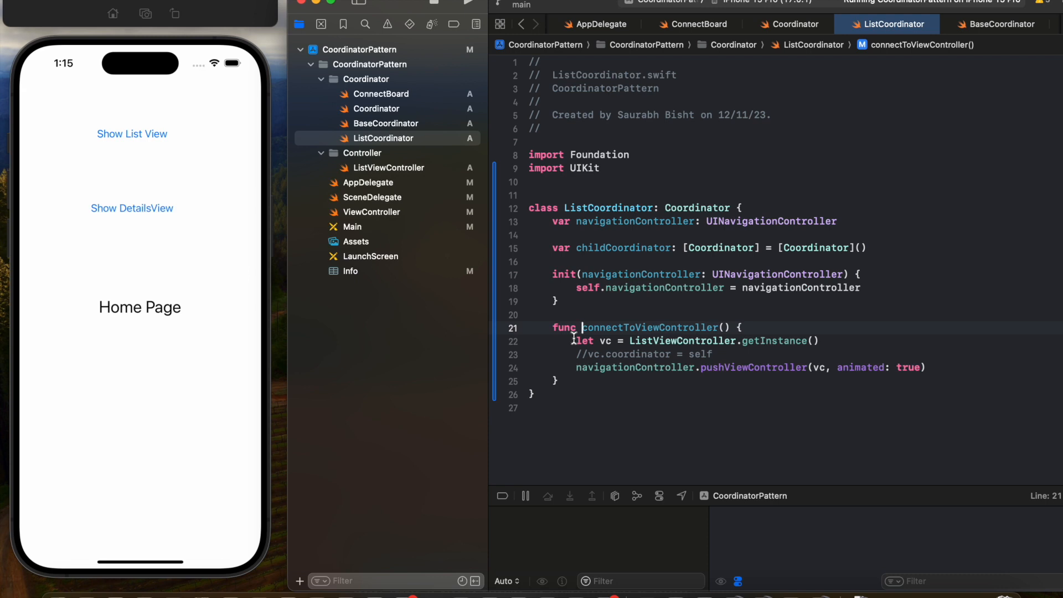
{"action": "left_click", "coordinate": [373, 169]}
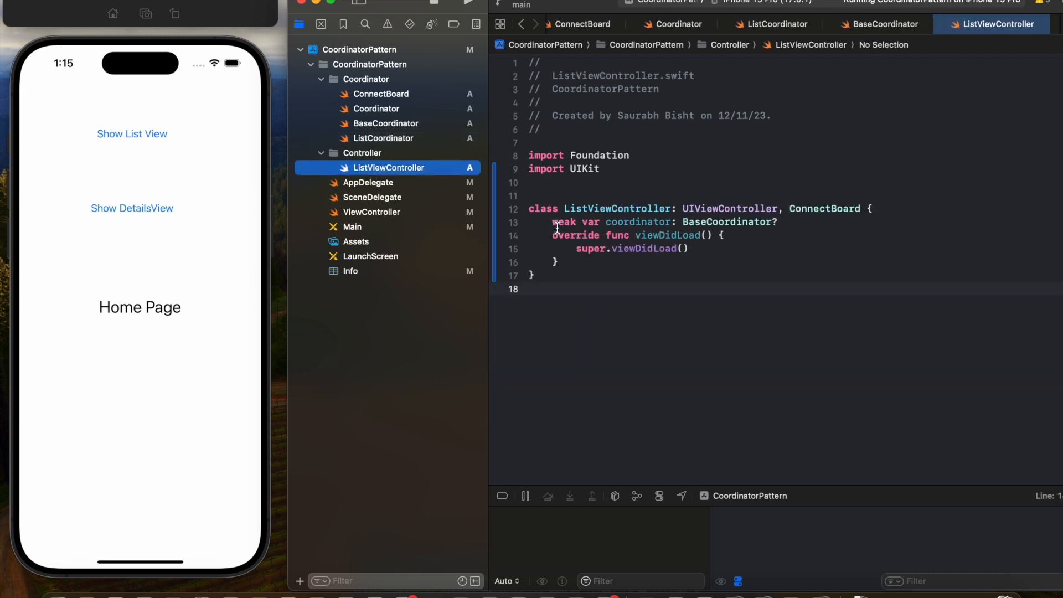
{"action": "left_click_drag", "start_coordinate": [553, 222], "coordinate": [778, 222]}
{"action": "left_click", "coordinate": [395, 216]}
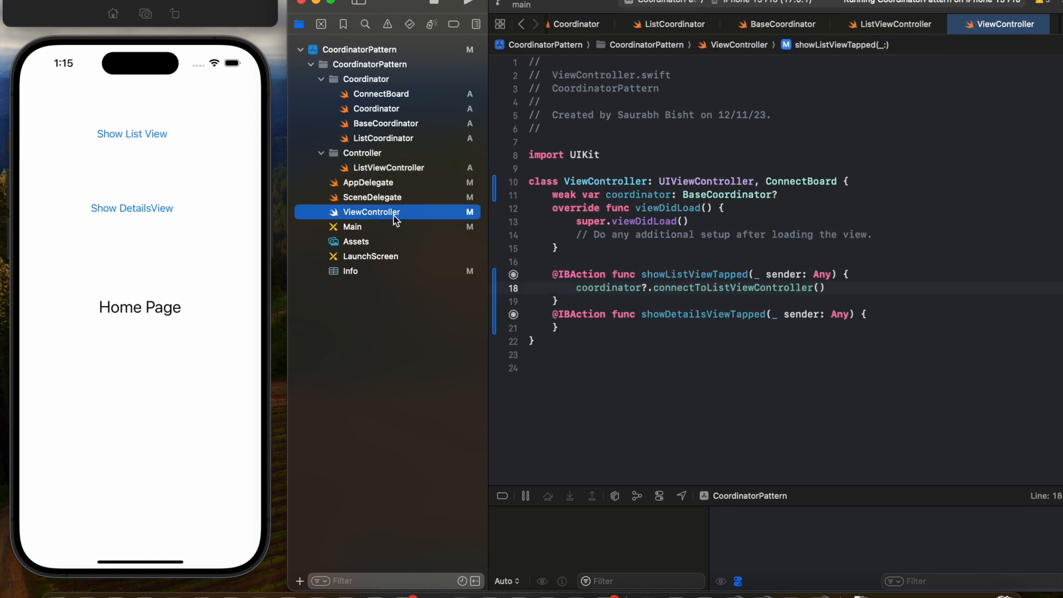
{"action": "left_click_drag", "start_coordinate": [552, 196], "coordinate": [781, 196]}
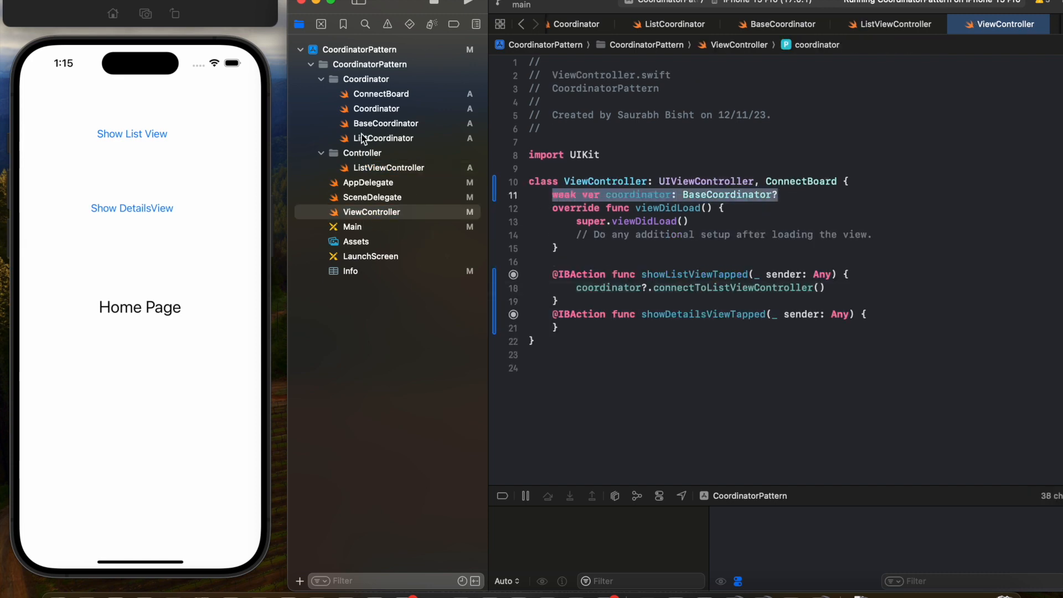
{"action": "left_click", "coordinate": [371, 169]}
Change ListViewController's coordinator type from BaseCoordinator to ListCoordinator
{"action": "left_click", "coordinate": [786, 225]}
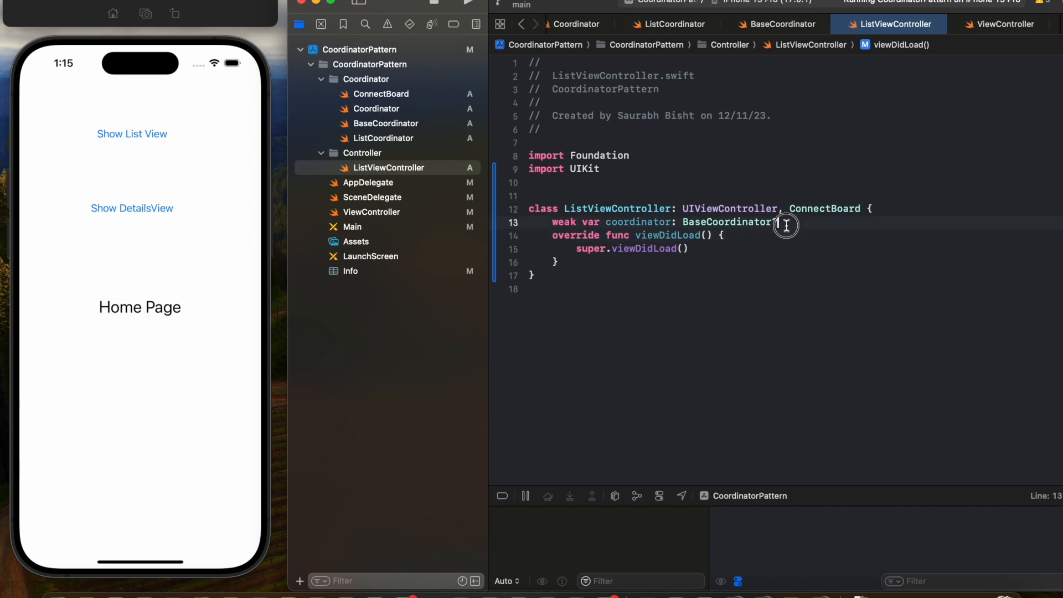
{"action": "left_click_drag", "start_coordinate": [786, 224], "coordinate": [549, 222]}
{"action": "left_click", "coordinate": [549, 222]}
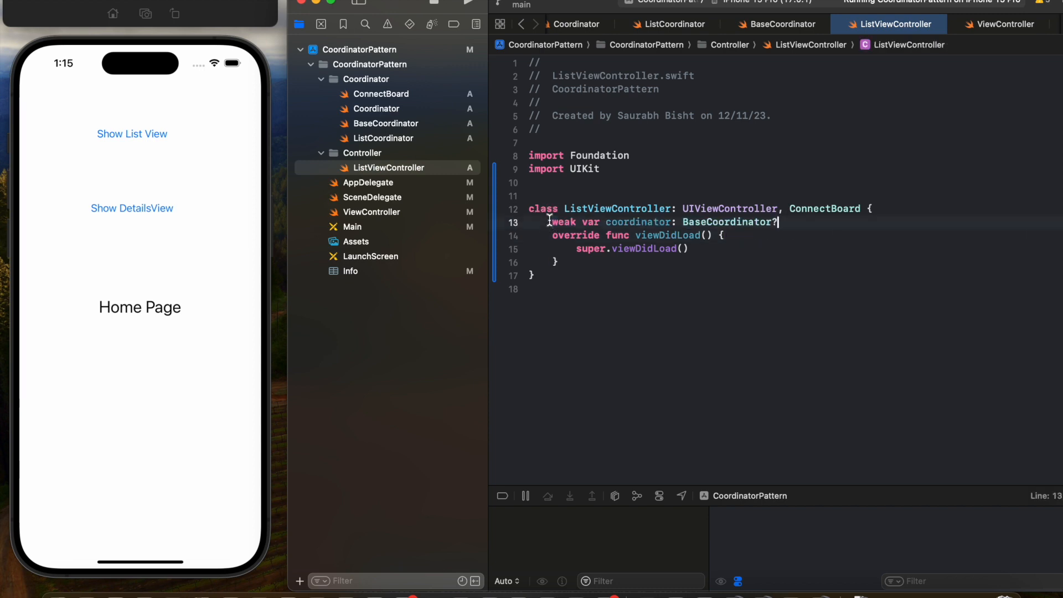
{"action": "double_click", "coordinate": [702, 222]}
{"action": "type", "text": "List"}
{"action": "key", "text": "Return"}
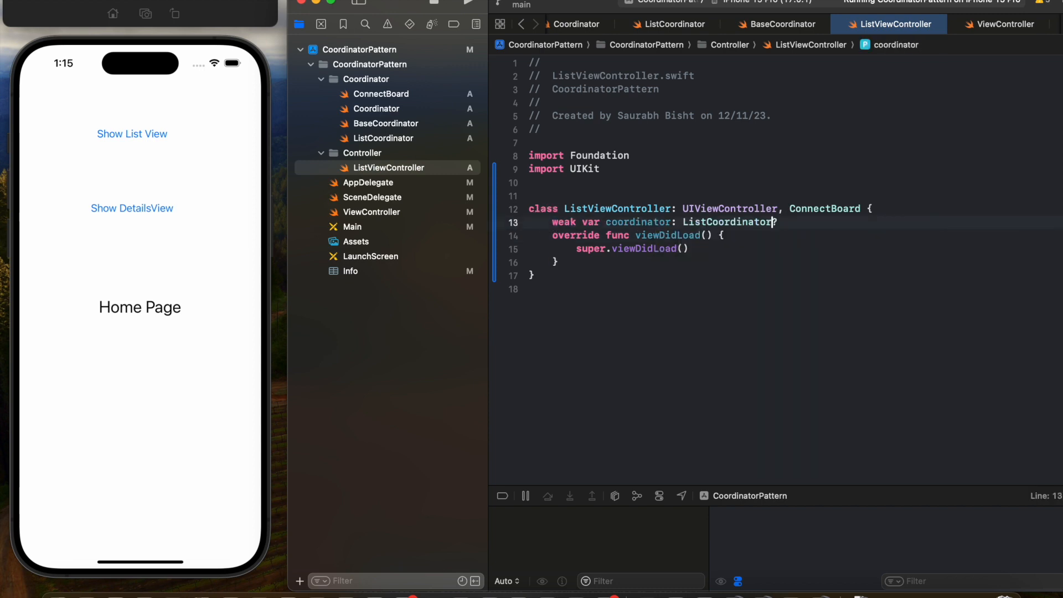
In ListCoordinator, uncomment 'vc.coordinator = self' so it assigns itself before pushing
{"action": "left_click", "coordinate": [378, 139]}
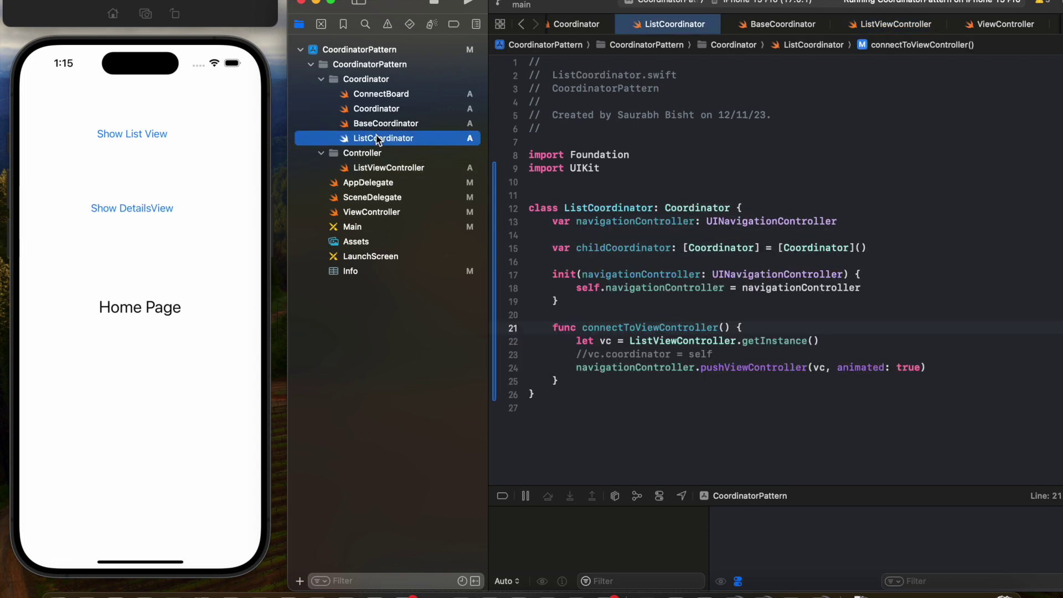
{"action": "left_click", "coordinate": [589, 354]}
{"action": "key", "text": "BackSpace"}
{"action": "key", "text": "BackSpace"}
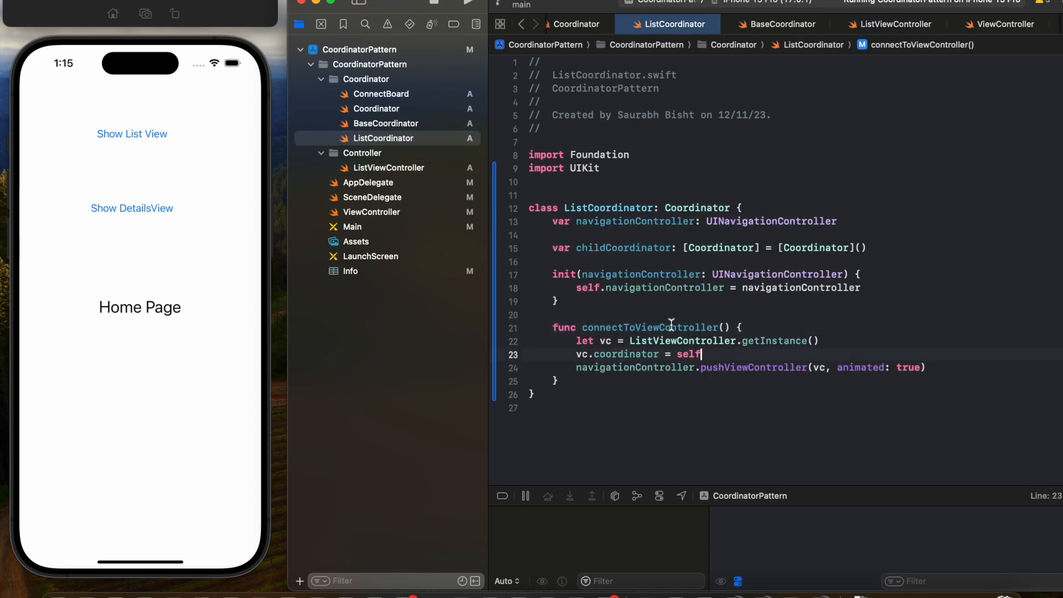
{"action": "left_click", "coordinate": [634, 354]}
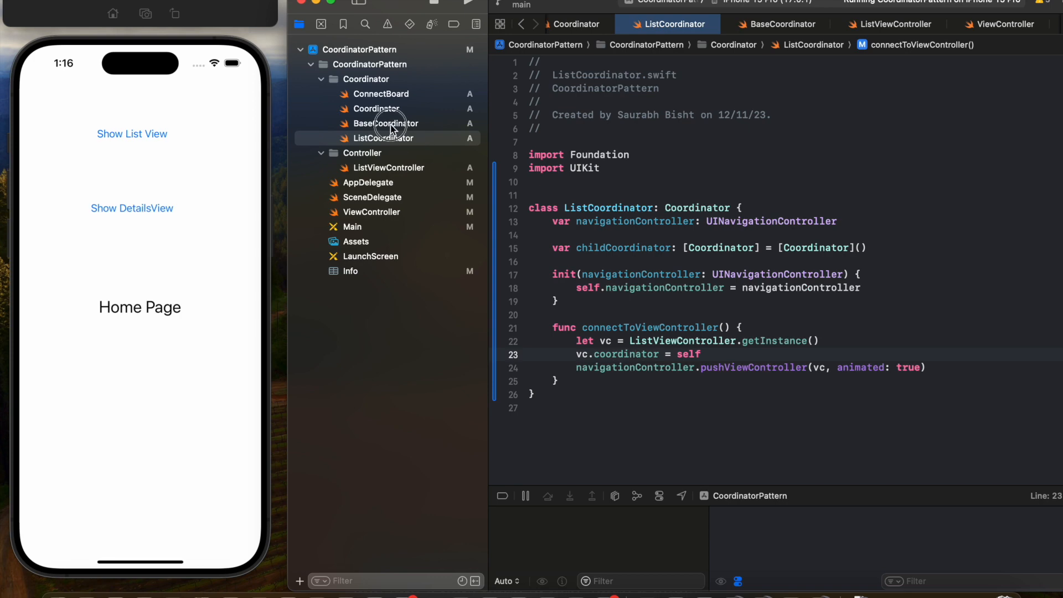
{"action": "left_click", "coordinate": [386, 123]}
Add 'var parentCoordinator: BaseCoordinator?' to ListCoordinator
{"action": "left_click", "coordinate": [635, 407]}
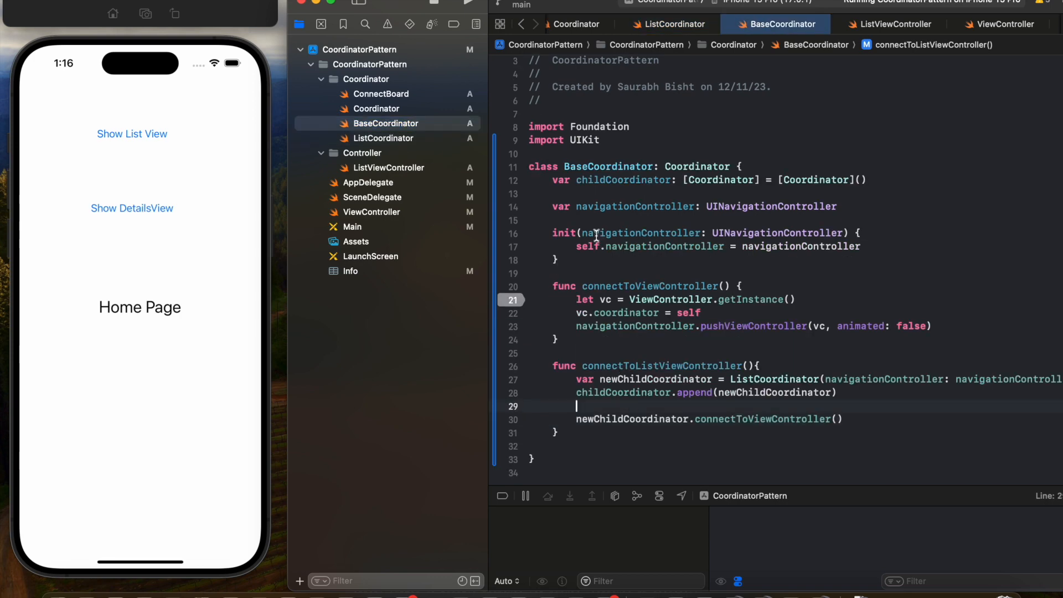
{"action": "left_click", "coordinate": [384, 138]}
{"action": "left_click", "coordinate": [715, 234]}
{"action": "type", "text": "va"}
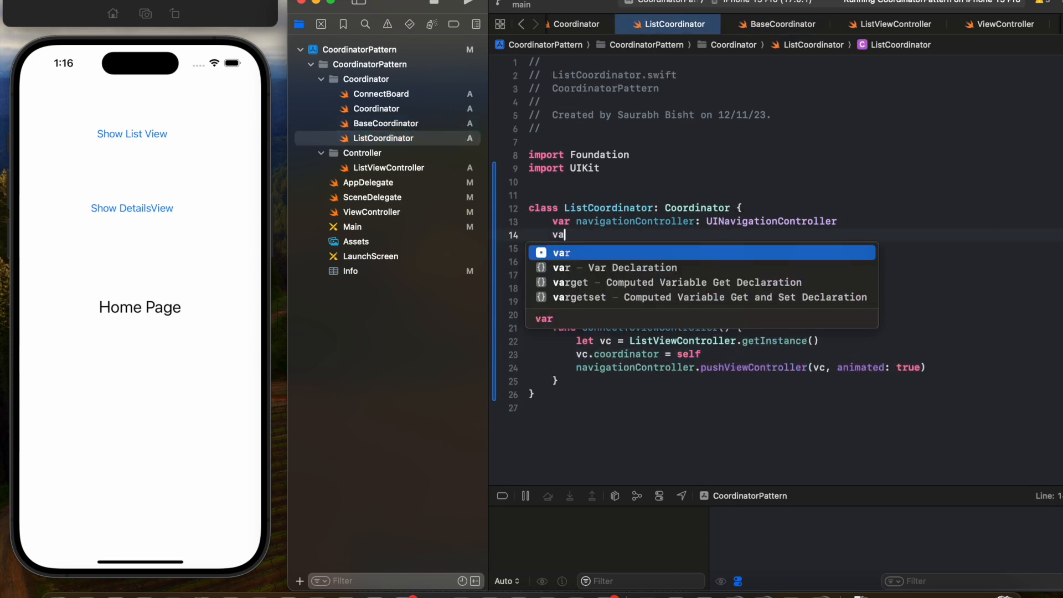
{"action": "type", "text": "r parentCo"}
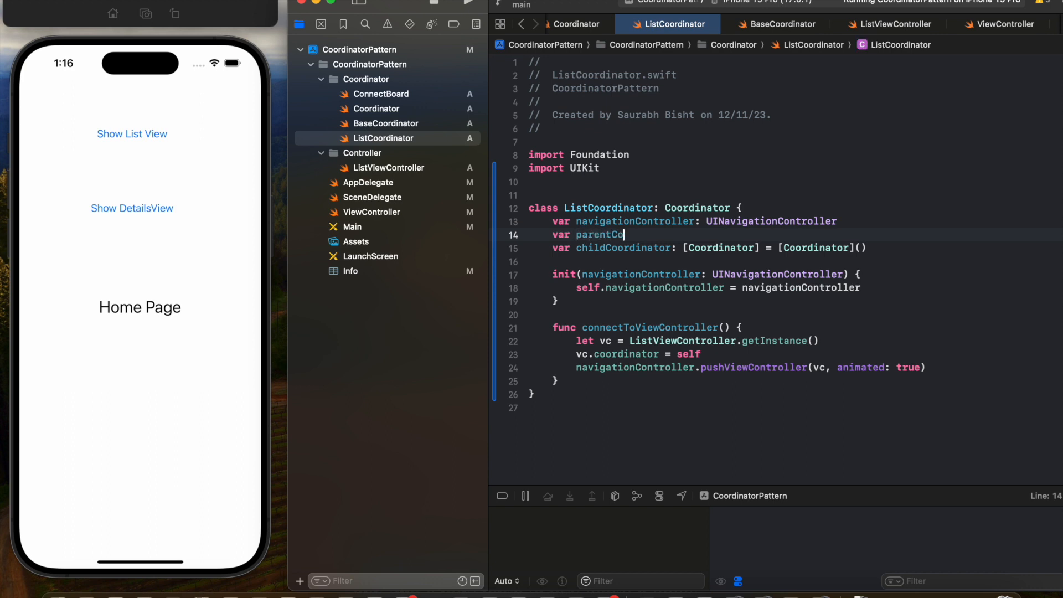
{"action": "type", "text": "ordinator: "}
{"action": "type", "text": "Base"}
{"action": "key", "text": "Return"}
{"action": "type", "text": "?"}
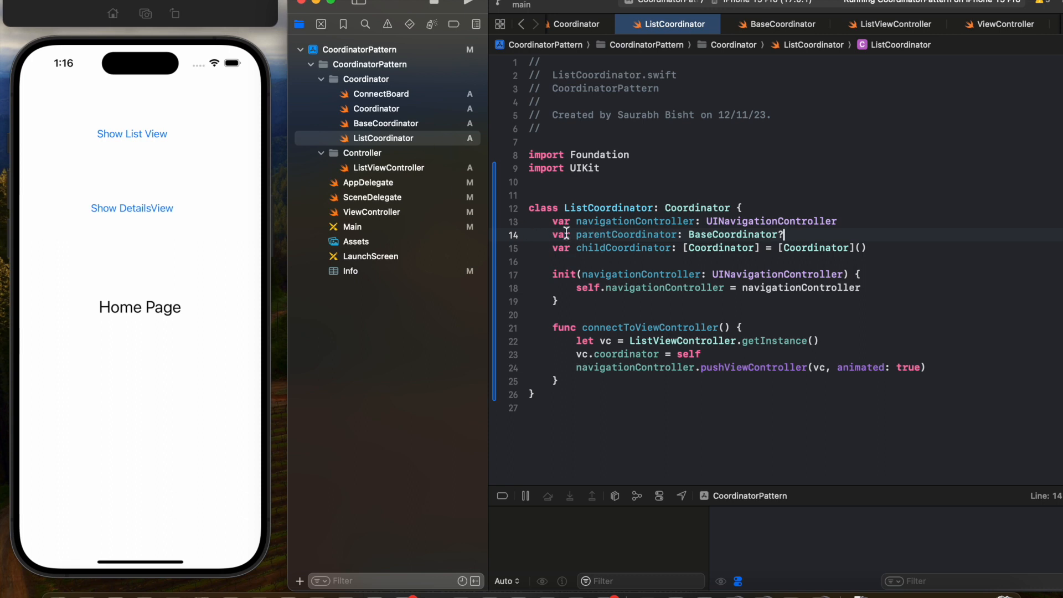
{"action": "left_click", "coordinate": [371, 126]}
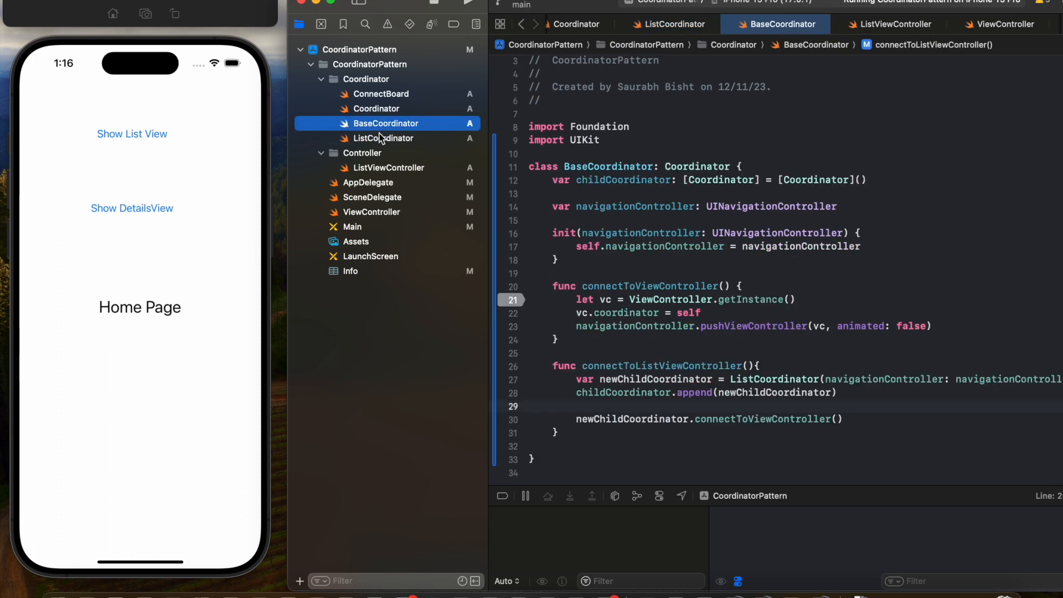
Set 'newChildCoordinator.parentCoordinator = self' in connectToListViewController and stop the running app
{"action": "left_click", "coordinate": [588, 406]}
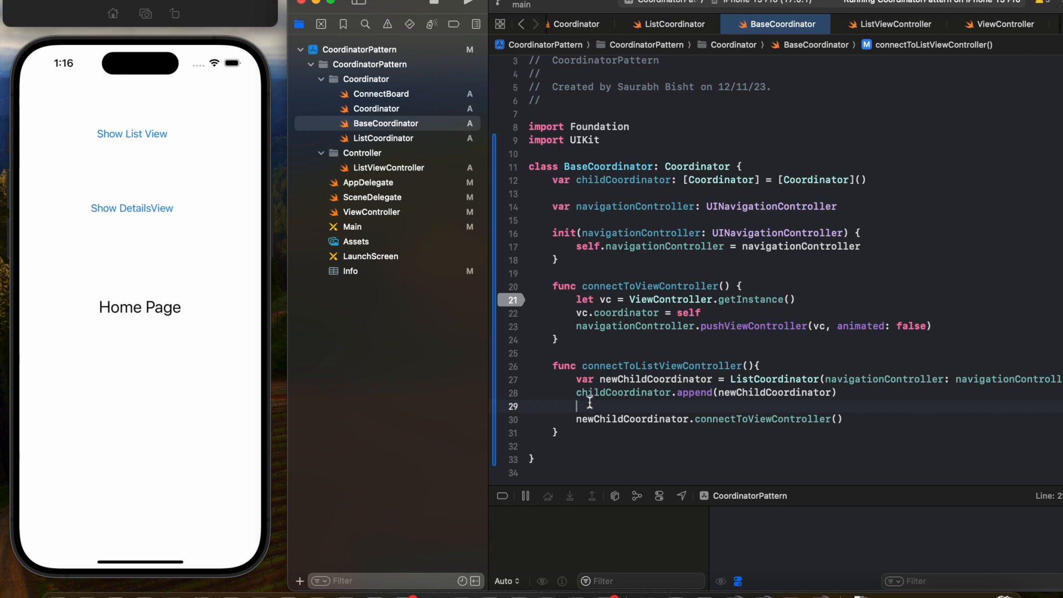
{"action": "type", "text": "new"}
{"action": "key", "text": "Return"}
{"action": "type", "text": ".p"}
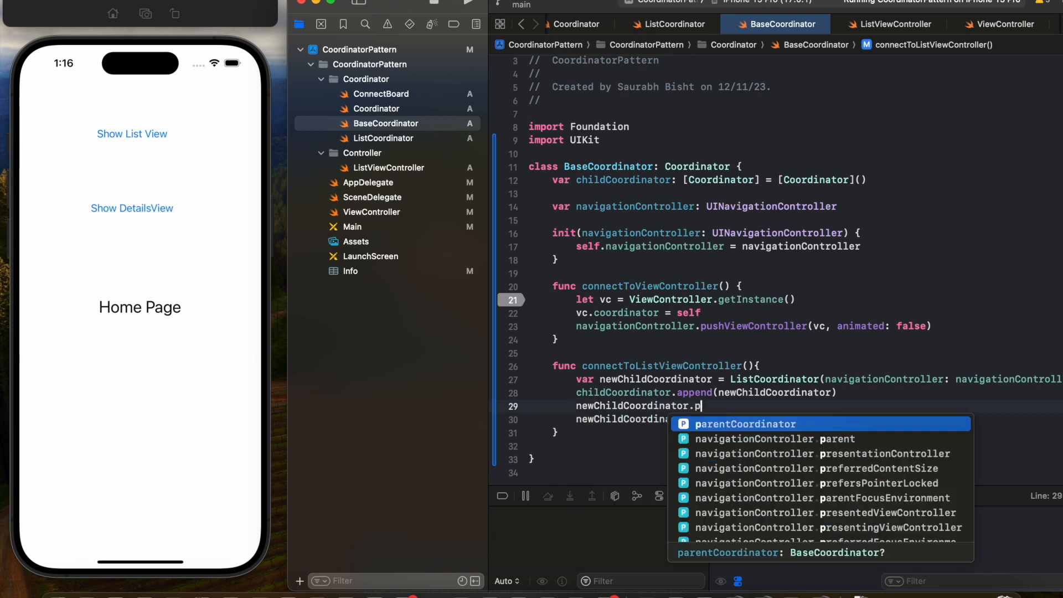
{"action": "key", "text": "Return"}
{"action": "type", "text": "= se"}
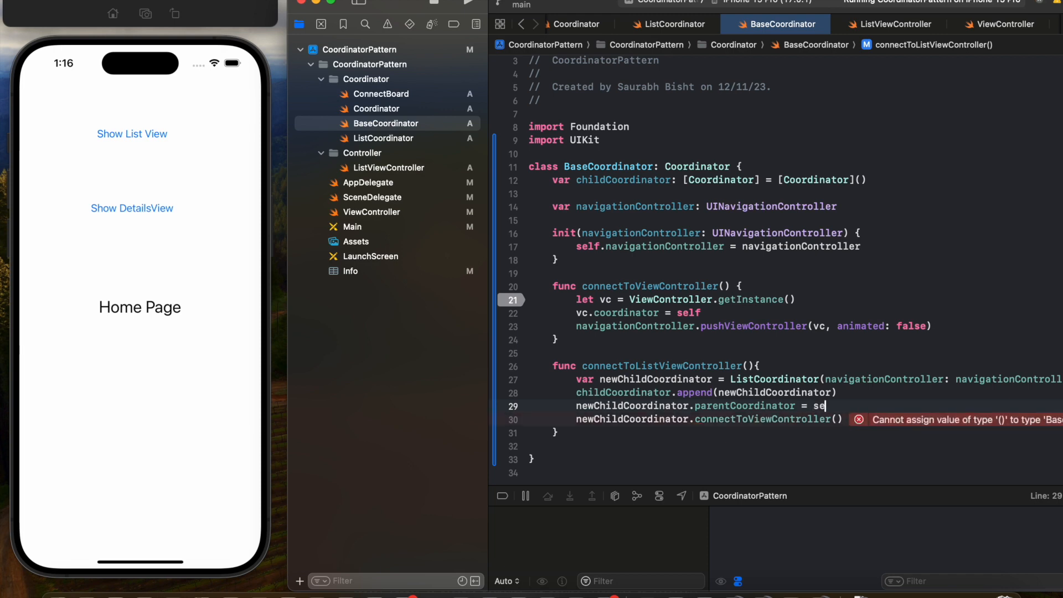
{"action": "type", "text": "lf"}
{"action": "left_click", "coordinate": [623, 393]}
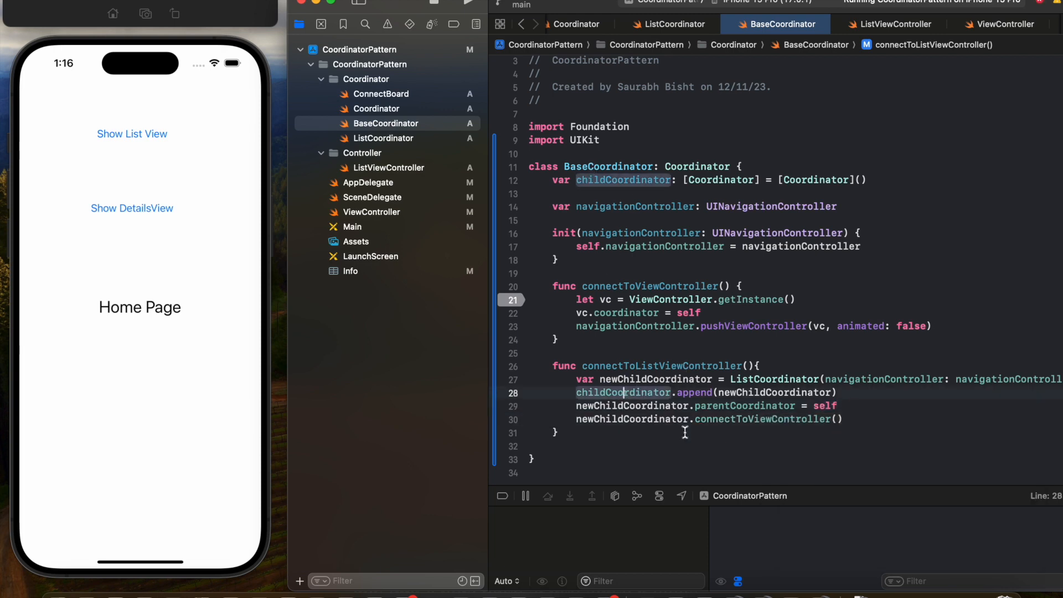
{"action": "left_click", "coordinate": [856, 419]}
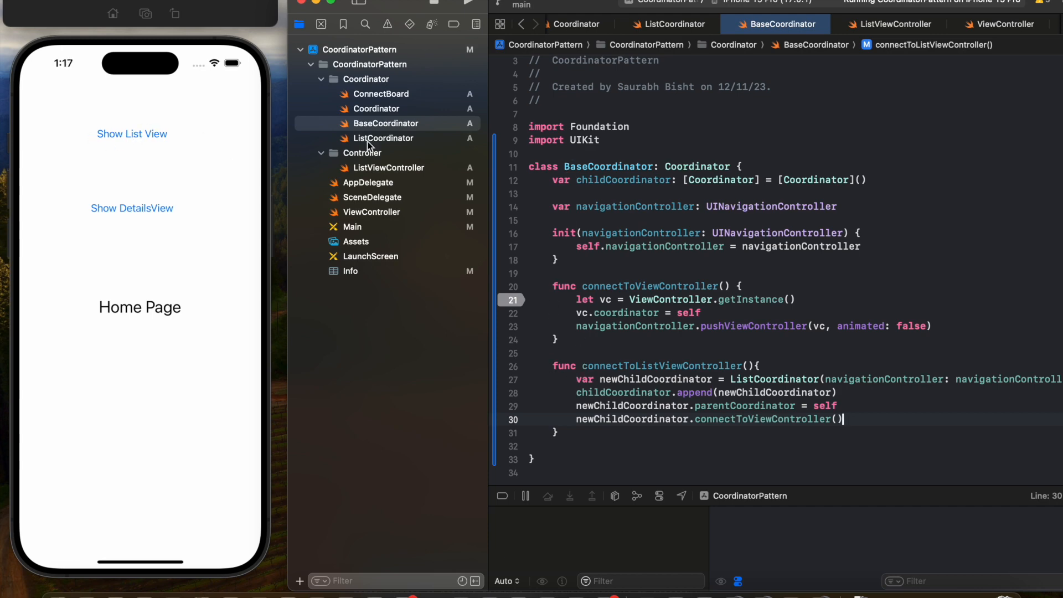
{"action": "left_click", "coordinate": [435, 4]}
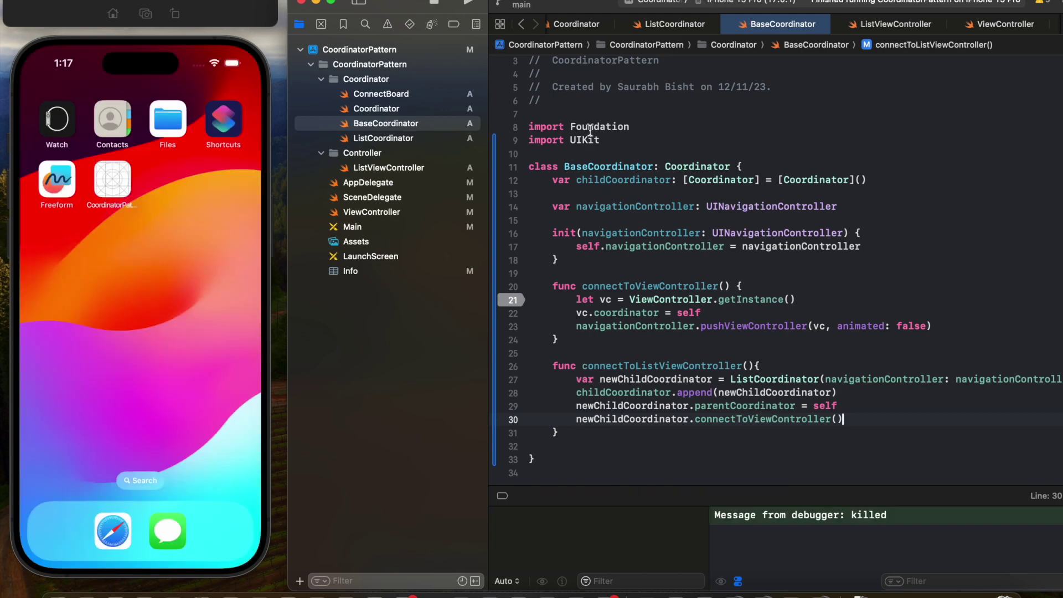
Rerun the app, open List View and go back Home, then refocus Xcode for the breakpoint
{"action": "left_click", "coordinate": [468, 4]}
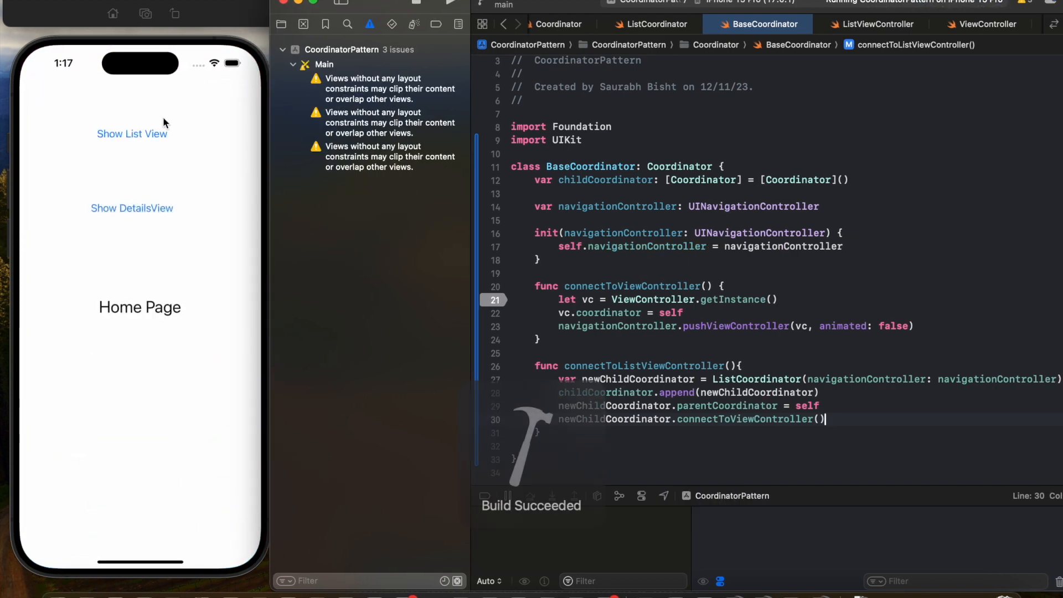
{"action": "left_click", "coordinate": [150, 134]}
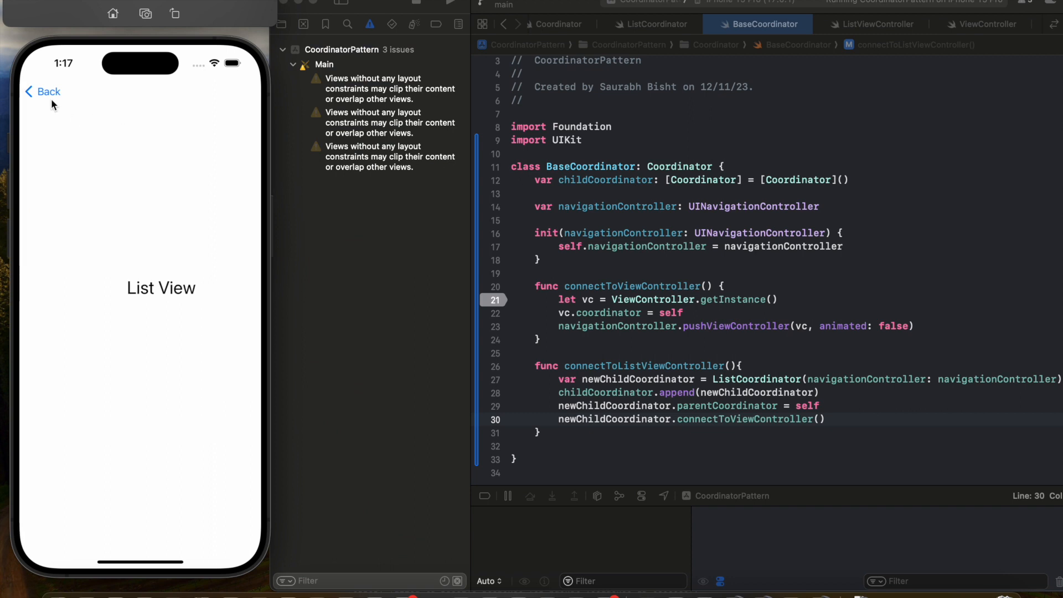
{"action": "left_click", "coordinate": [49, 93]}
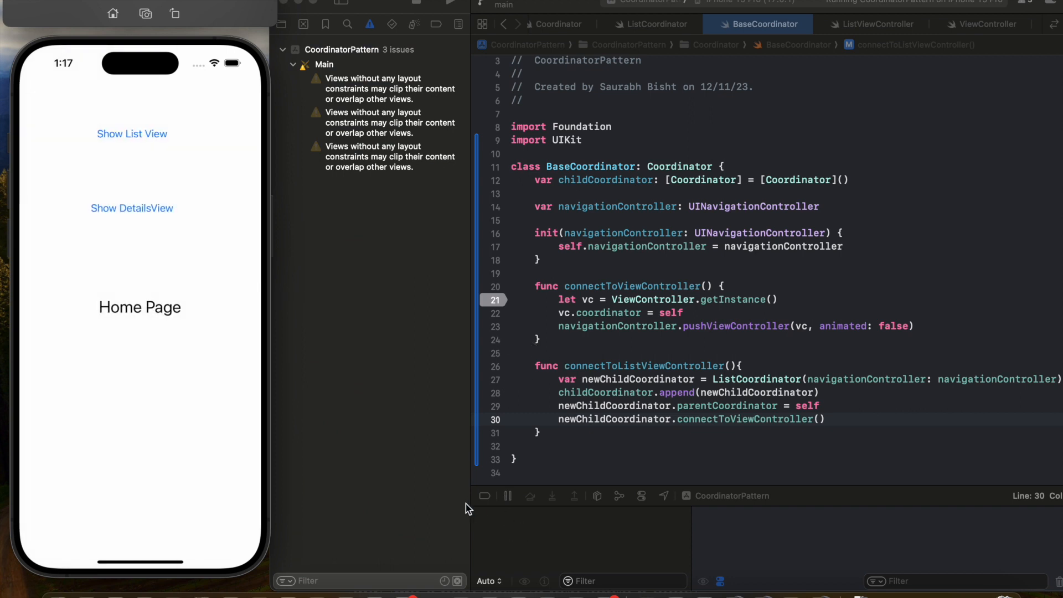
{"action": "left_click", "coordinate": [489, 498]}
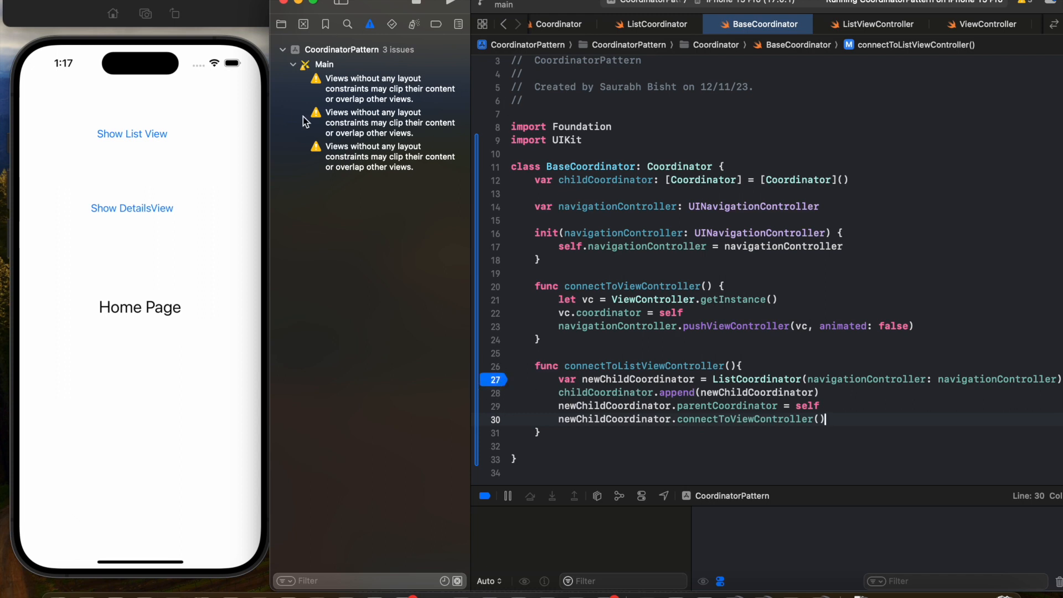
Hit the breakpoint via List View, step to line 29 inspecting self's two child coordinators, then deactivate breakpoints and continue
{"action": "left_click", "coordinate": [124, 133]}
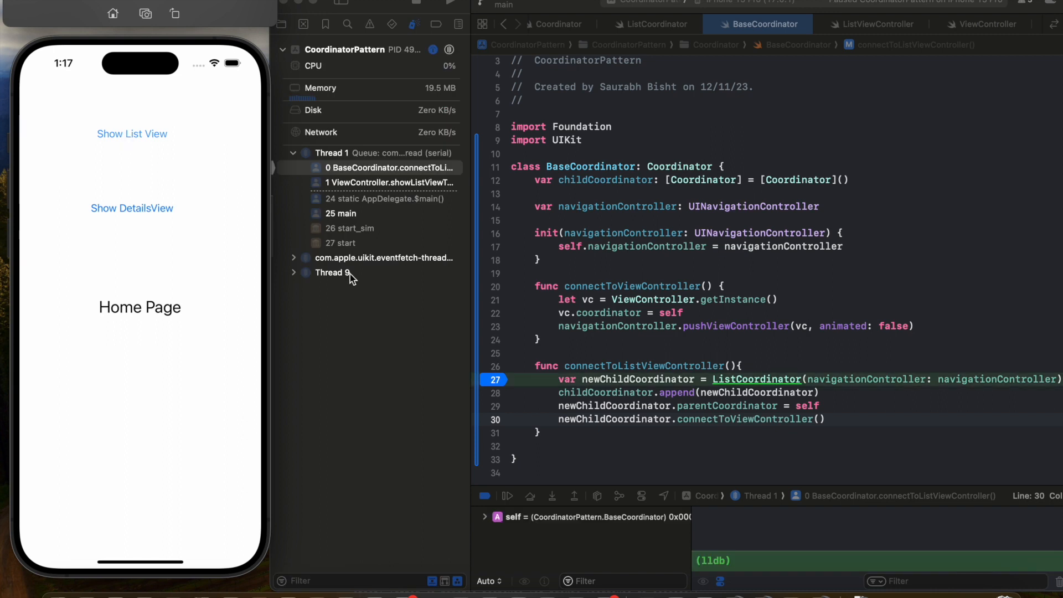
{"action": "left_click", "coordinate": [528, 498]}
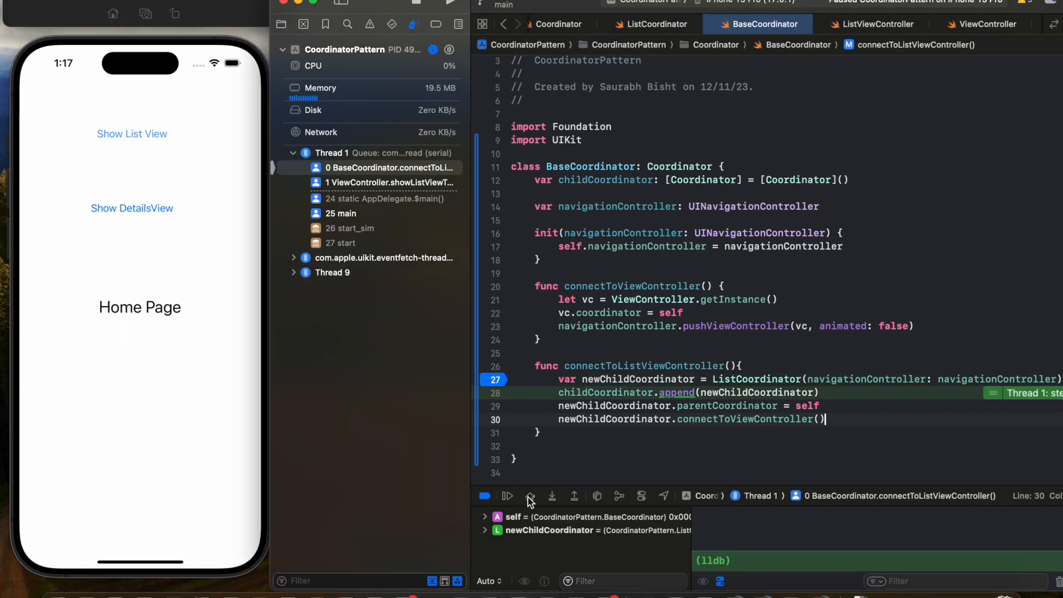
{"action": "left_click", "coordinate": [485, 518]}
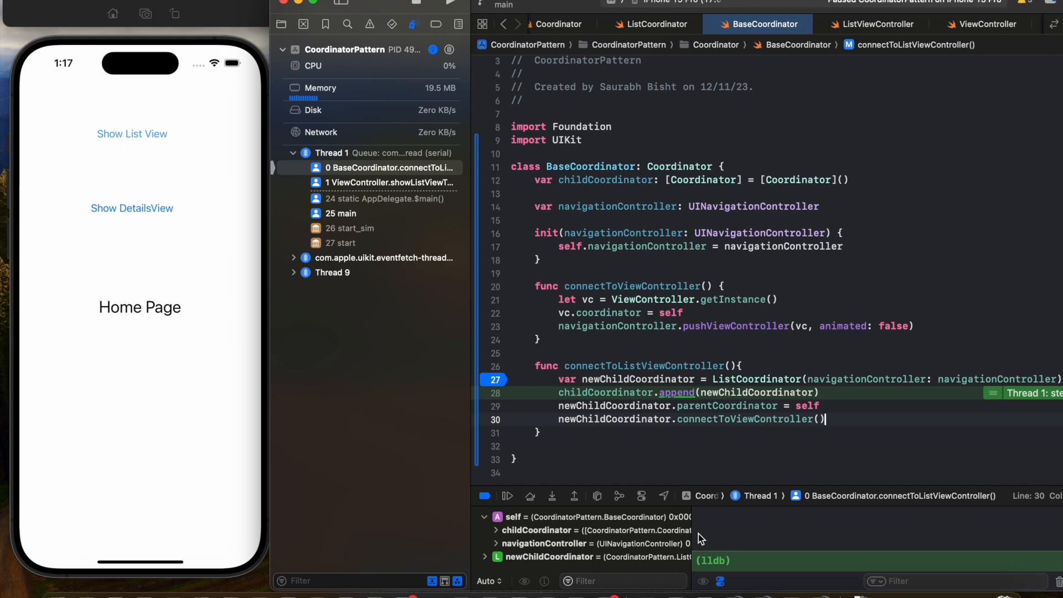
{"action": "left_click_drag", "start_coordinate": [692, 528], "coordinate": [779, 529]}
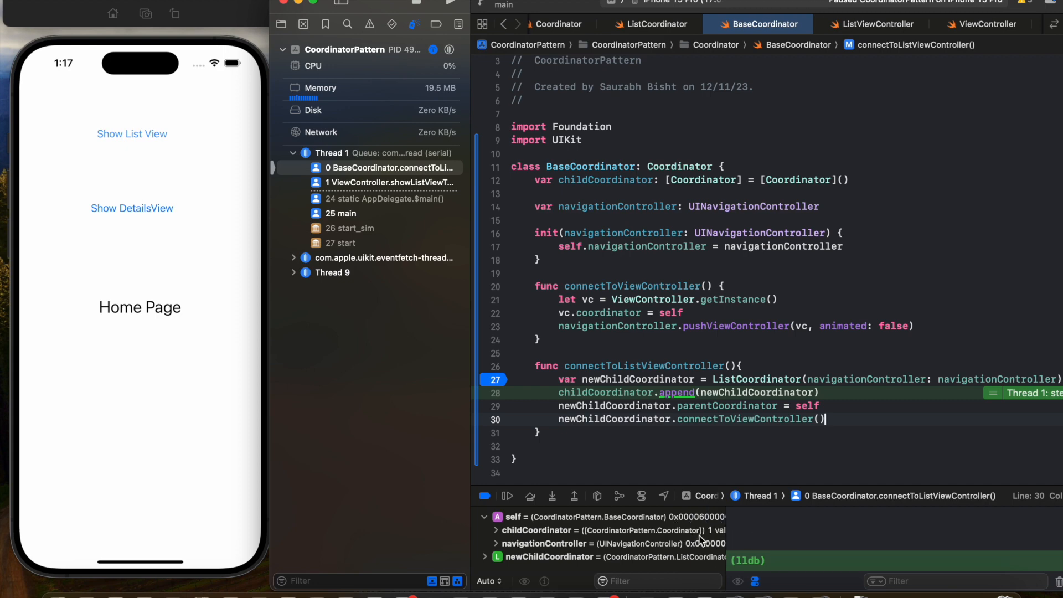
{"action": "left_click", "coordinate": [531, 497]}
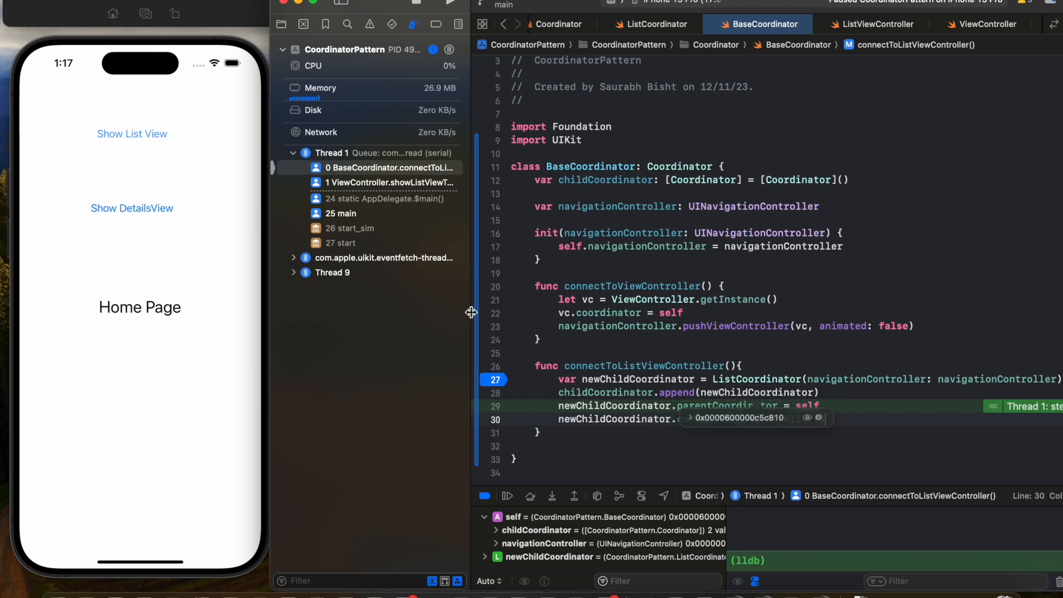
{"action": "left_click", "coordinate": [484, 496]}
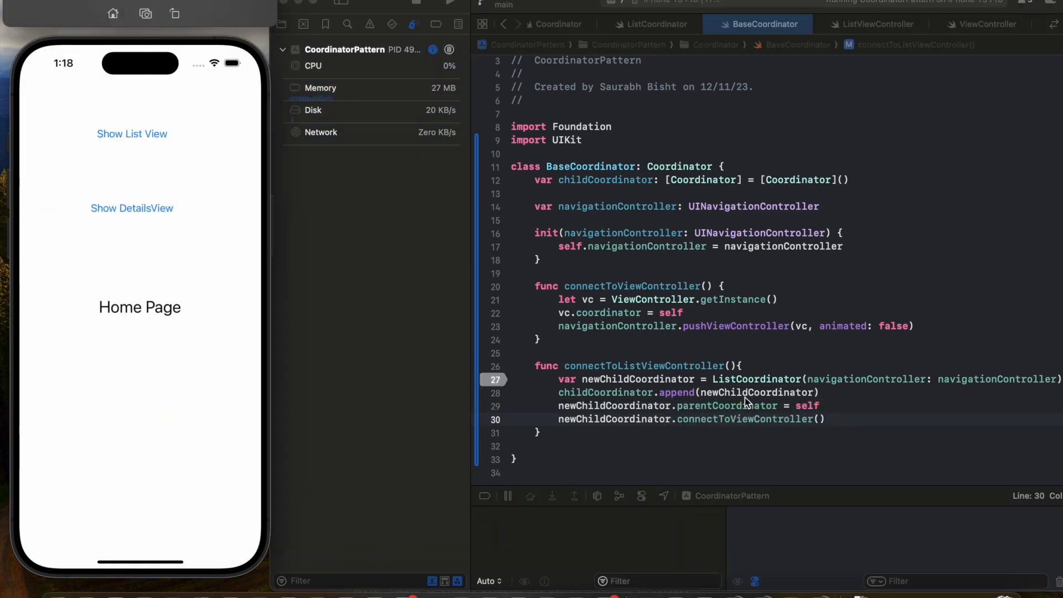
{"action": "scroll", "coordinate": [765, 266], "scroll_direction": "down", "scroll_amount": 5}
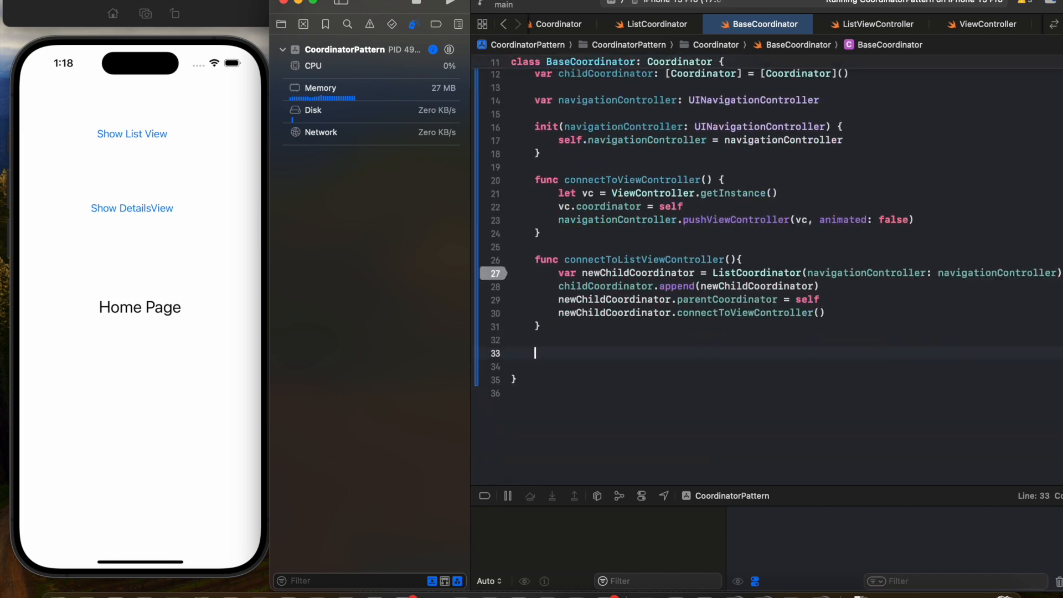
{"action": "type", "text": "func remove"}
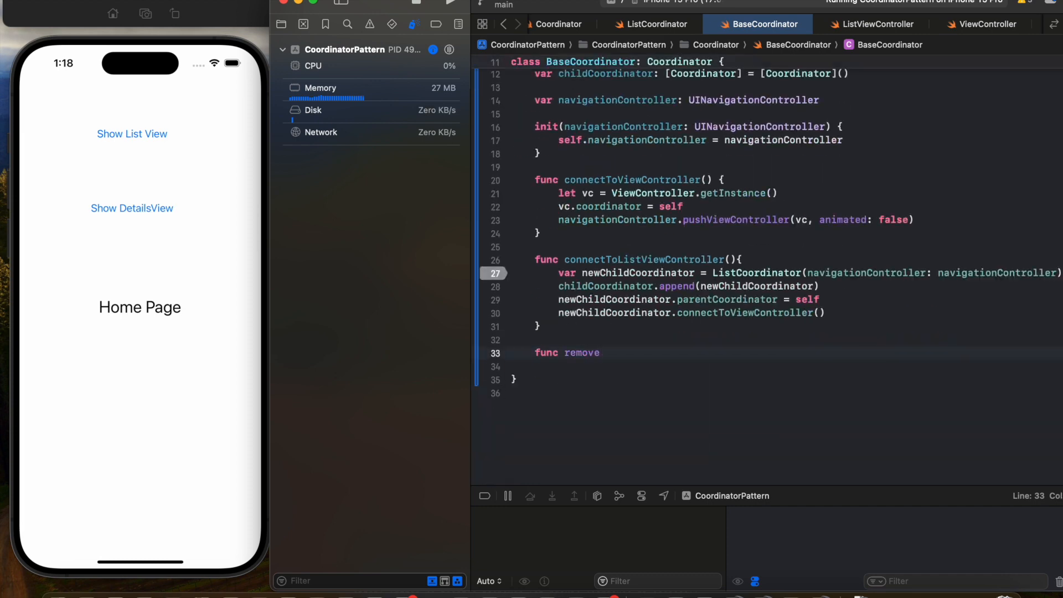
{"action": "type", "text": "Coordinator("}
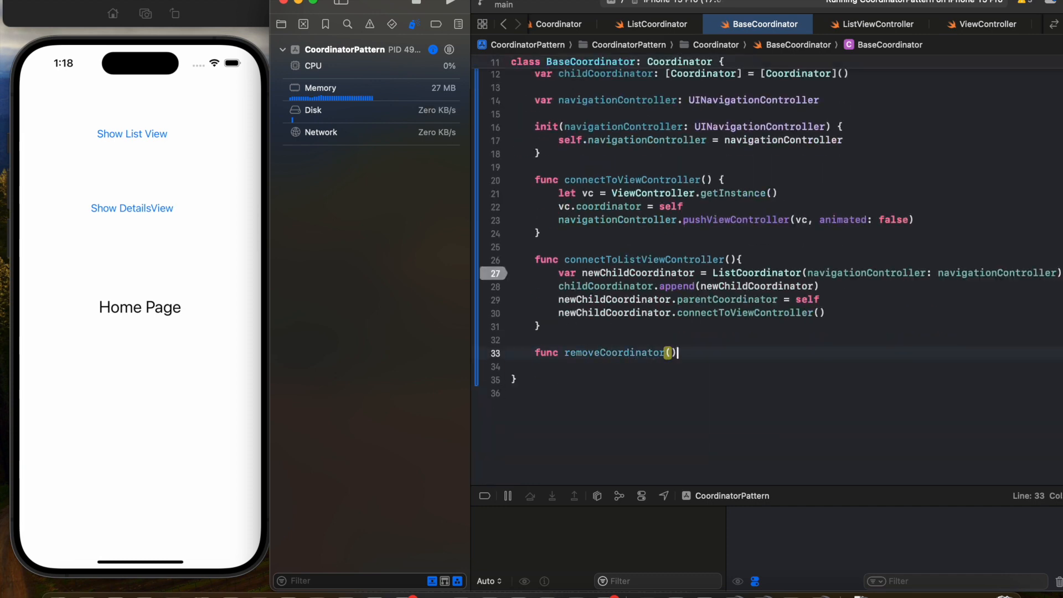
{"action": "type", "text": "child:"}
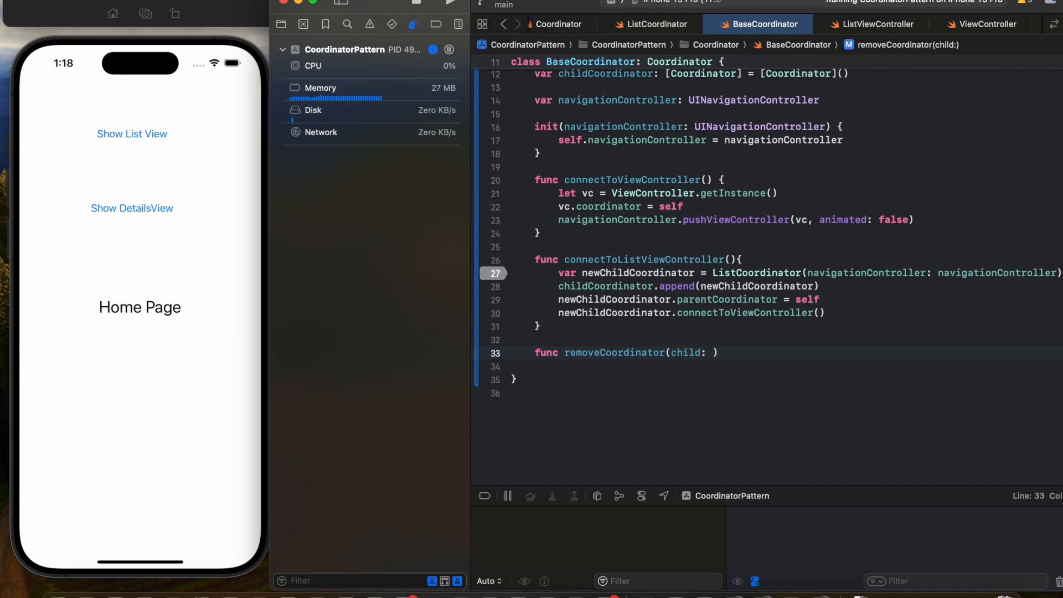
{"action": "type", "text": " Coordinator) {"}
Begin removeCoordinator(child:) with a for (index, coordinator) loop over childCoordinator.enumerated()
{"action": "key", "text": "Return"}
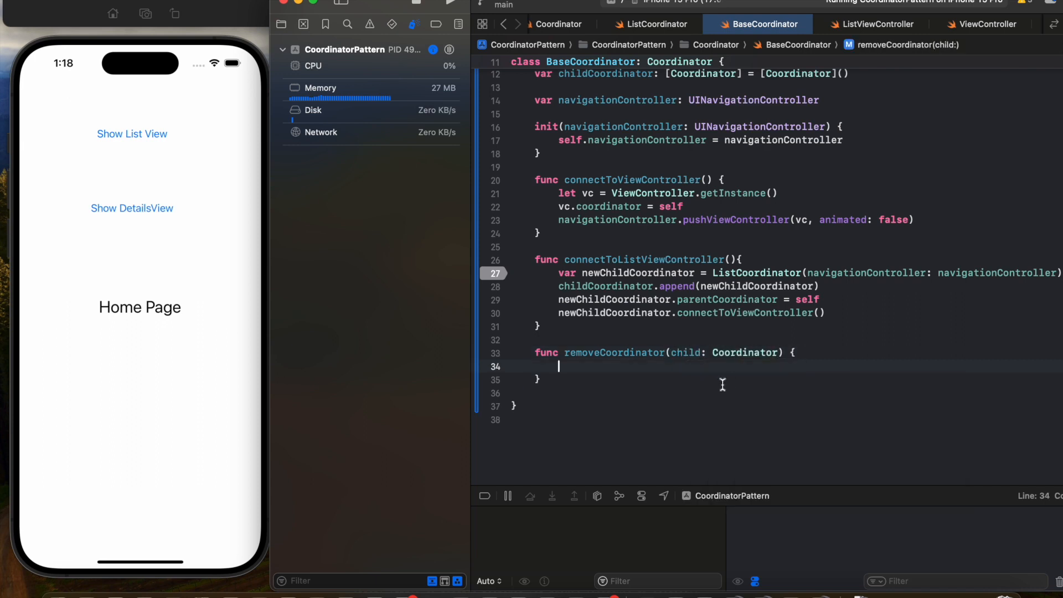
{"action": "type", "text": "for"}
{"action": "key", "text": "BackSpace"}
{"action": "type", "text": "r(index"}
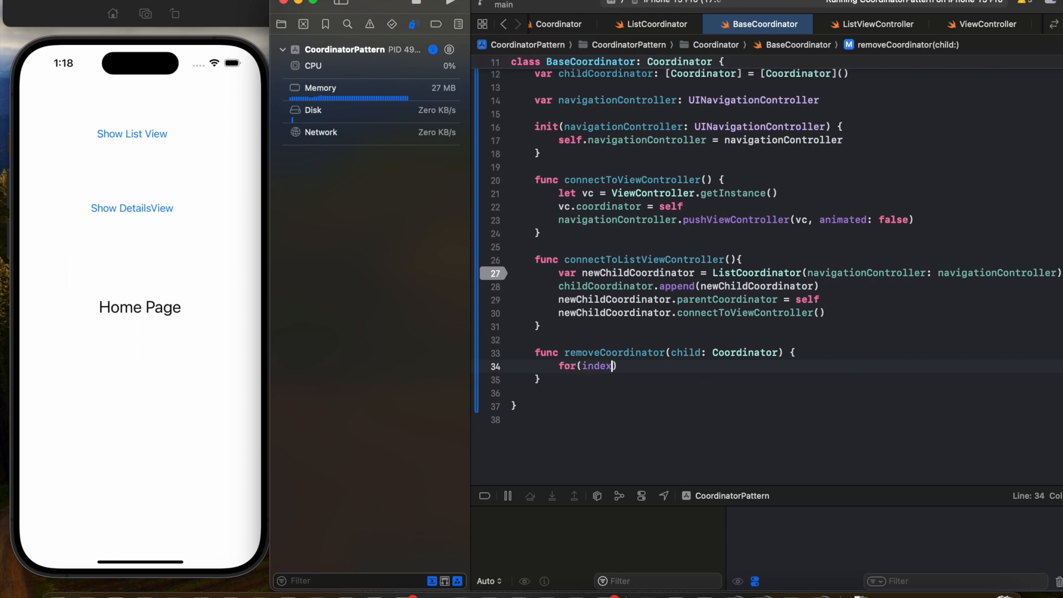
{"action": "type", "text": ", coordinator"}
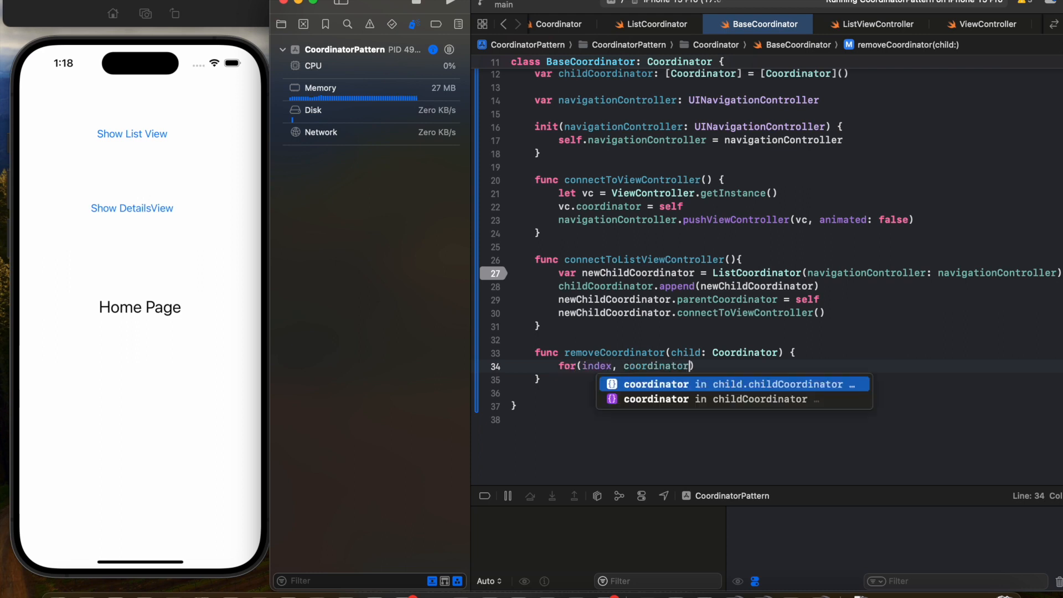
{"action": "key", "text": "Escape"}
{"action": "type", "text": ") i"}
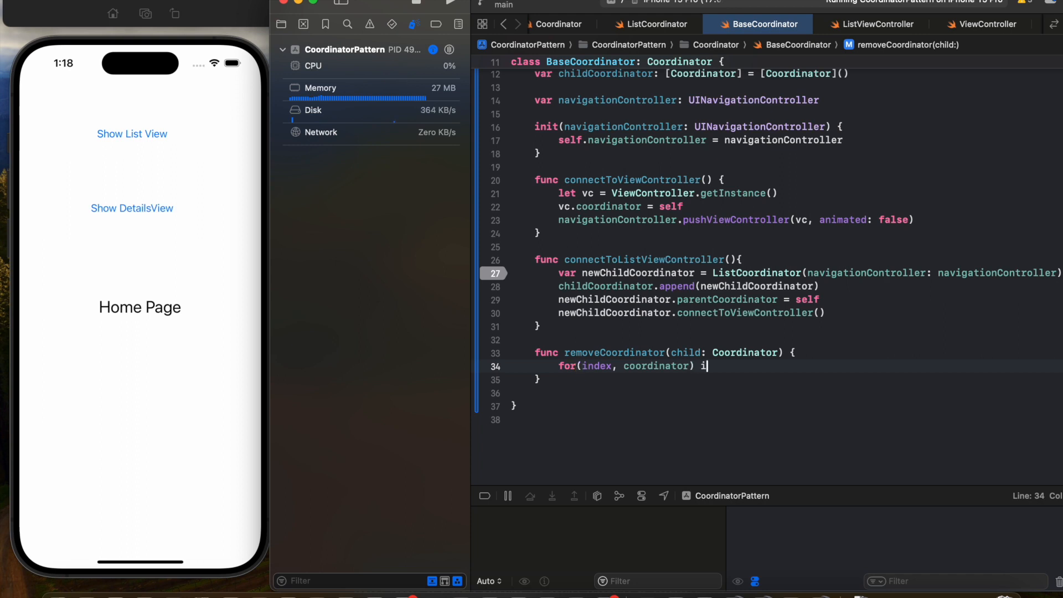
{"action": "type", "text": "n chil"}
{"action": "key", "text": "Return"}
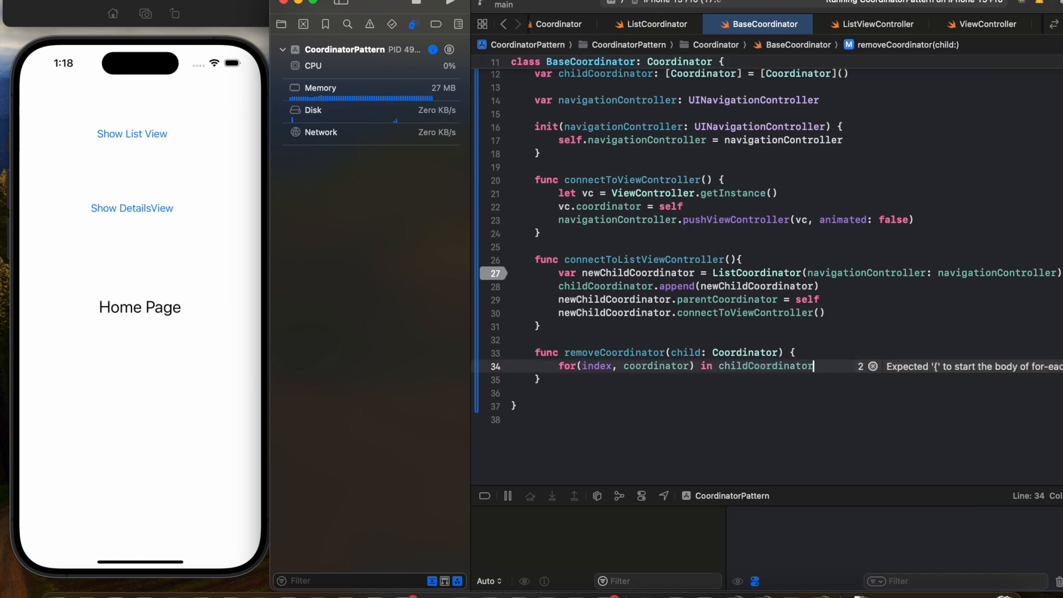
{"action": "type", "text": "."}
{"action": "key", "text": "Return"}
{"action": "type", "text": "{"}
{"action": "key", "text": "Return"}
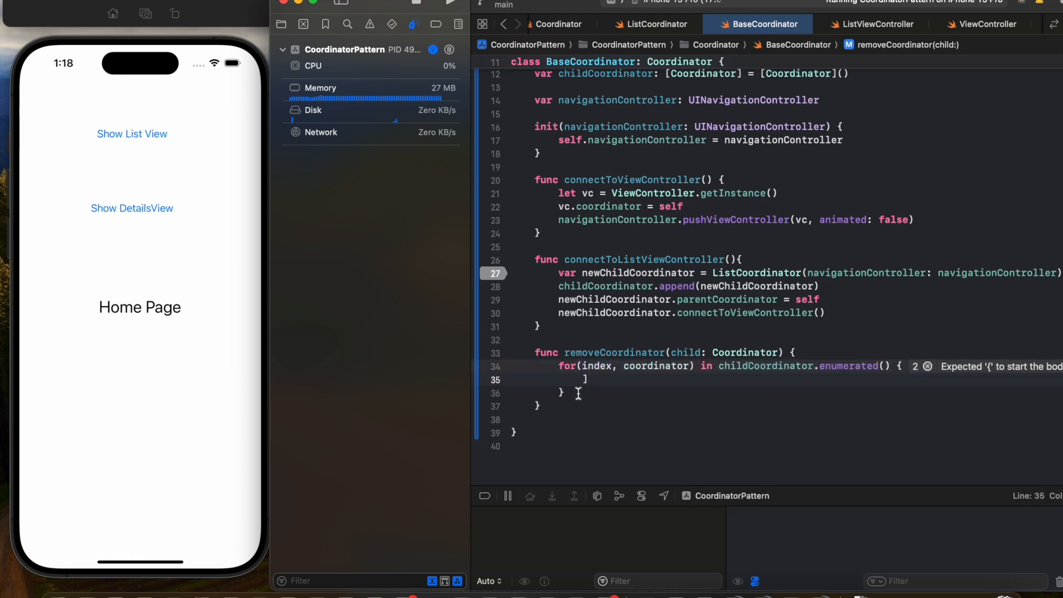
{"action": "type", "text": "if "}
{"action": "type", "text": "child == ="}
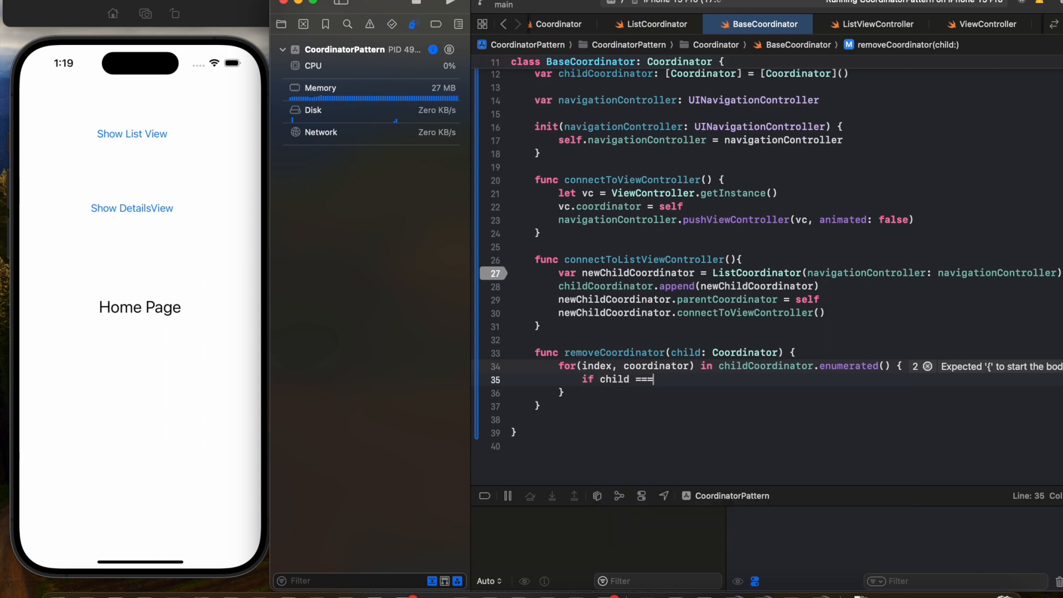
{"action": "type", "text": " coord"}
Remove at index when child === coordinator, then maximise Xcode and show the project file list
{"action": "key", "text": "Return"}
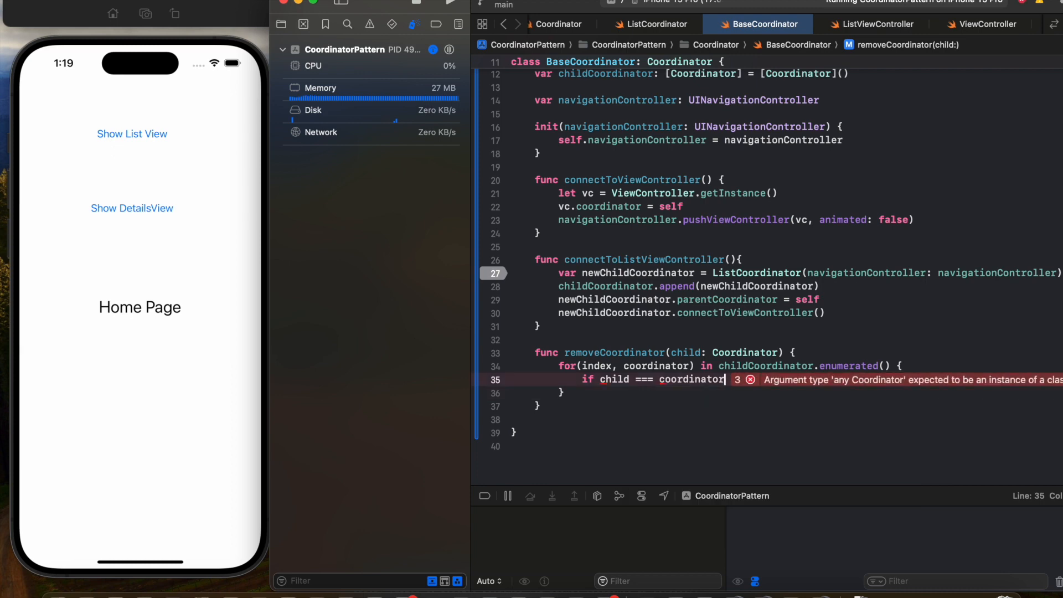
{"action": "type", "text": "{"}
{"action": "key", "text": "Return"}
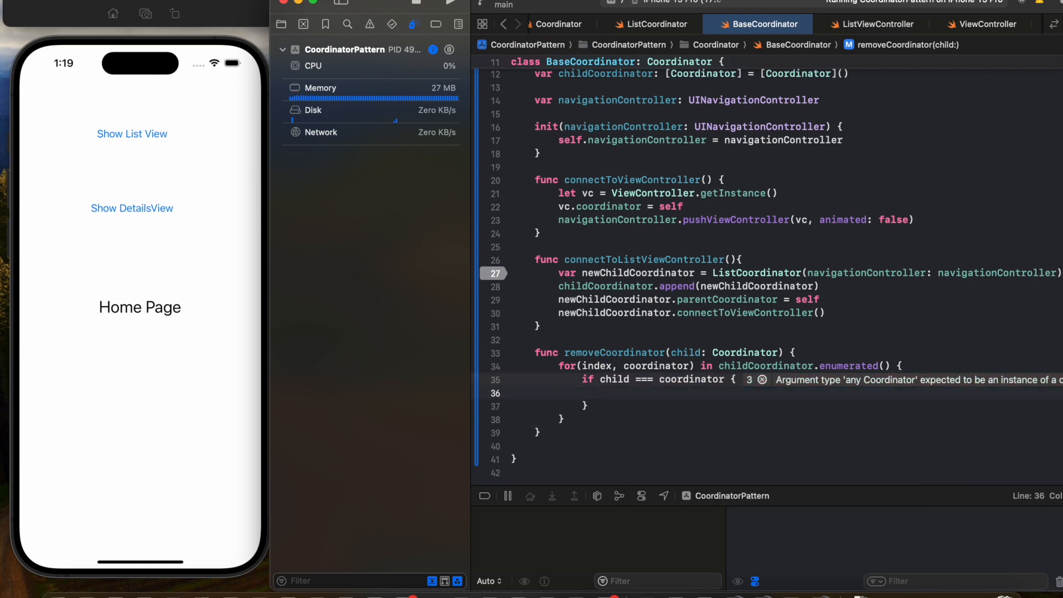
{"action": "type", "text": "chil"}
{"action": "key", "text": "Down"}
{"action": "key", "text": "Return"}
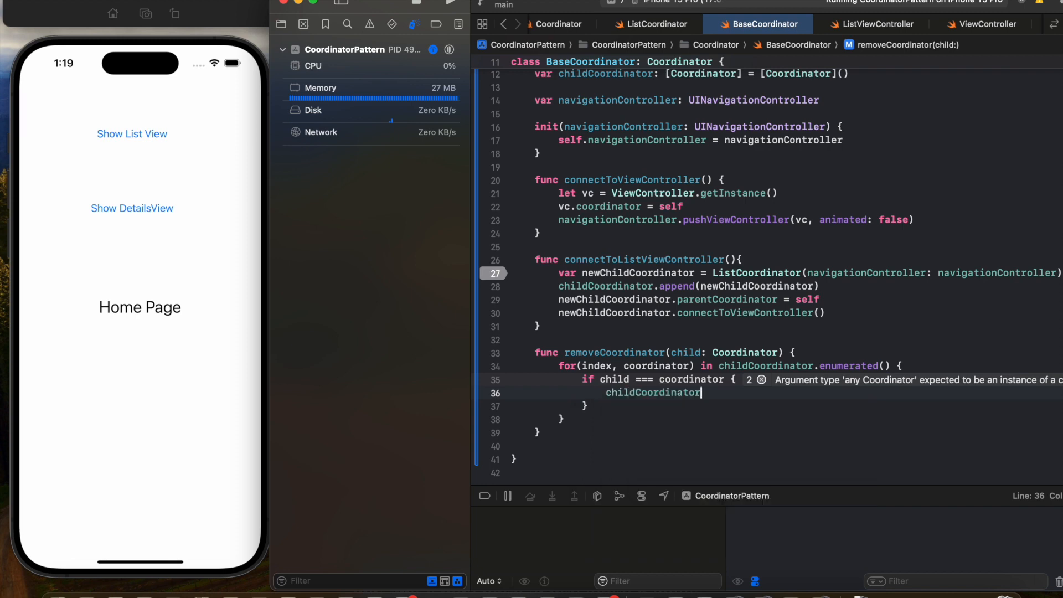
{"action": "type", "text": ".rem"}
{"action": "key", "text": "Return"}
{"action": "type", "text": "in"}
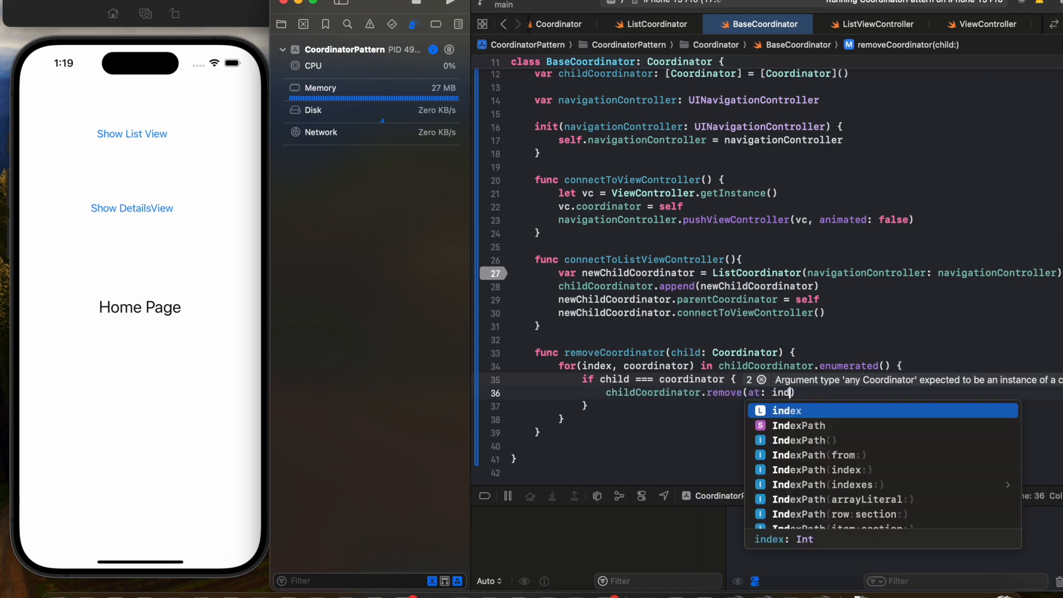
{"action": "type", "text": "dex"}
{"action": "left_click", "coordinate": [631, 409]}
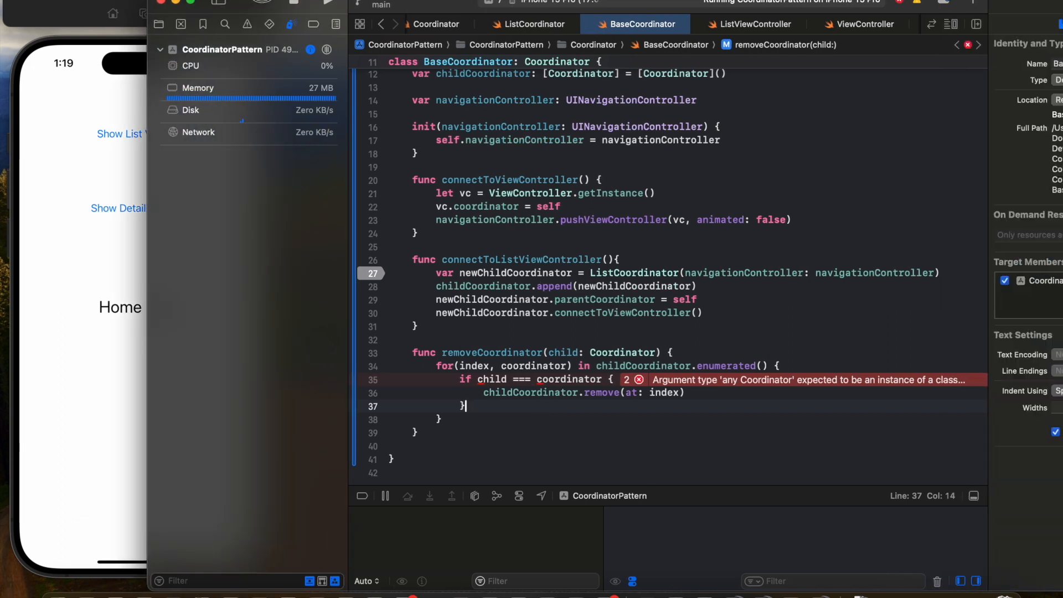
{"action": "double_click", "coordinate": [385, 5]}
{"action": "left_click", "coordinate": [159, 24]}
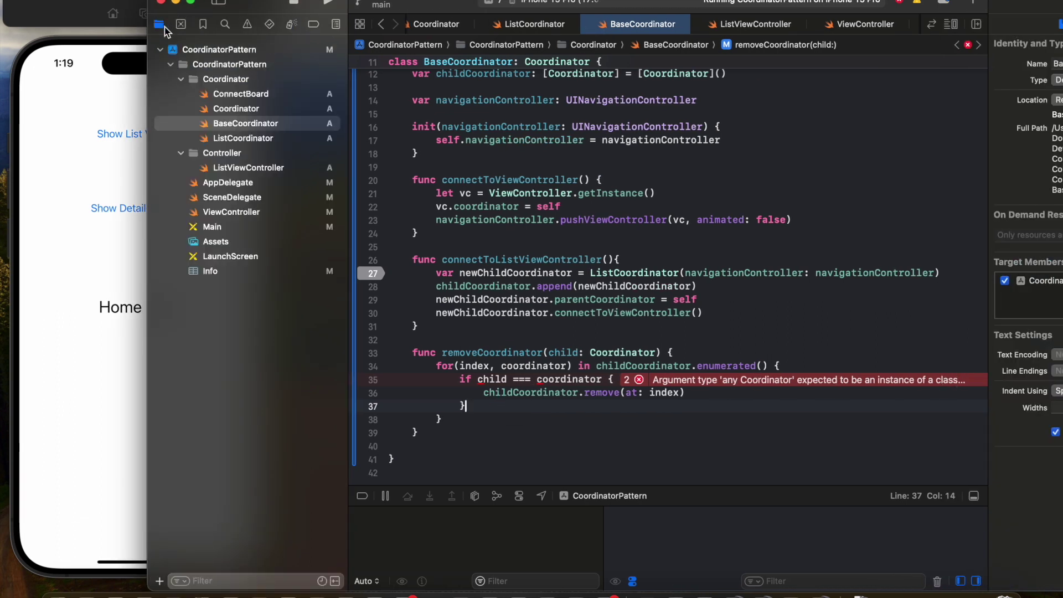
Constrain the Coordinator protocol to AnyObject, clearing BaseCoordinator's identity-comparison error
{"action": "left_click", "coordinate": [237, 108]}
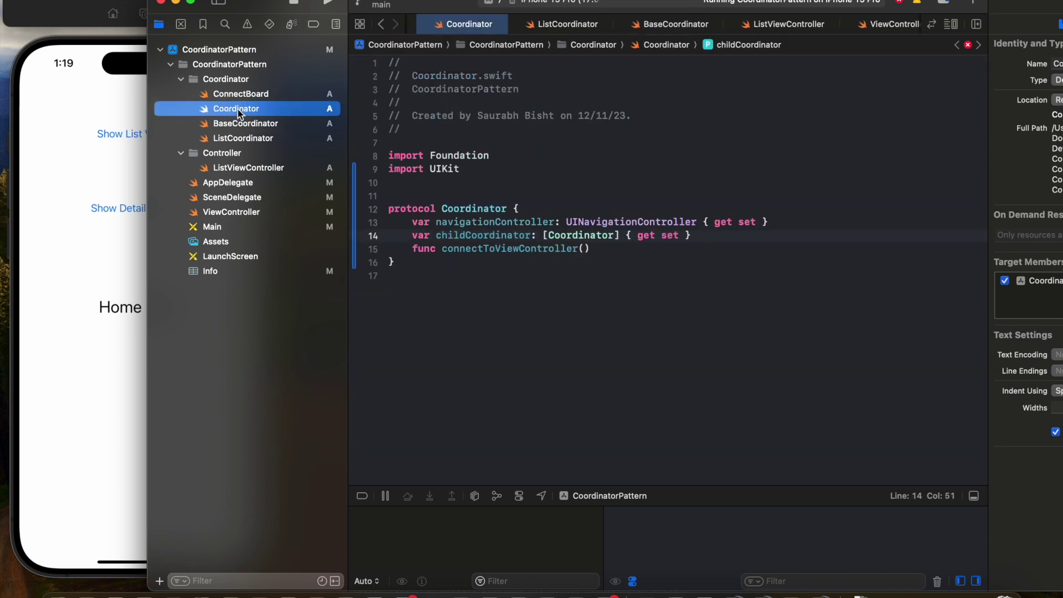
{"action": "left_click", "coordinate": [509, 209]}
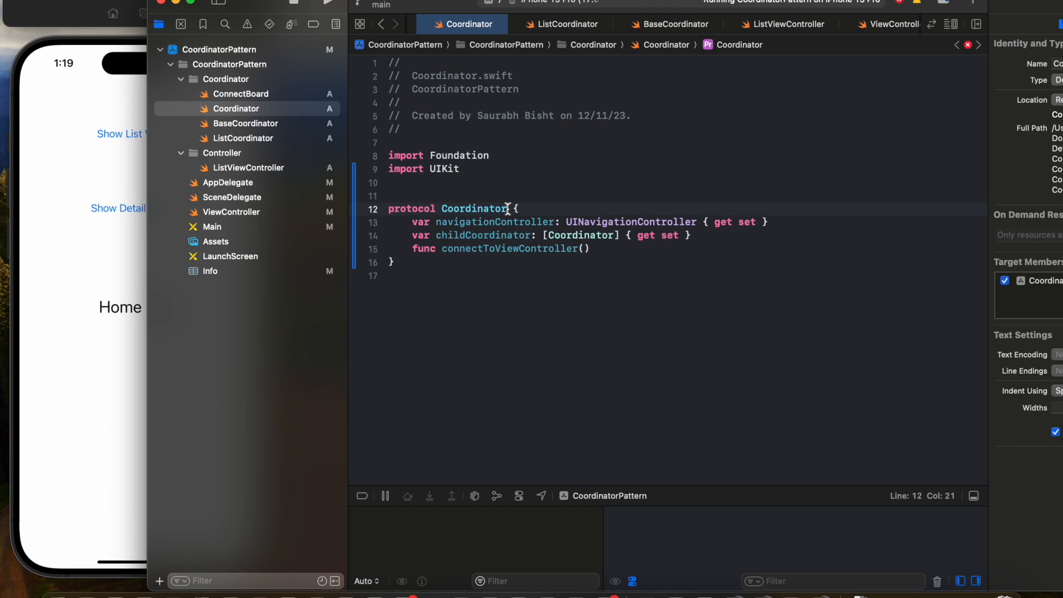
{"action": "type", "text": ": Any"}
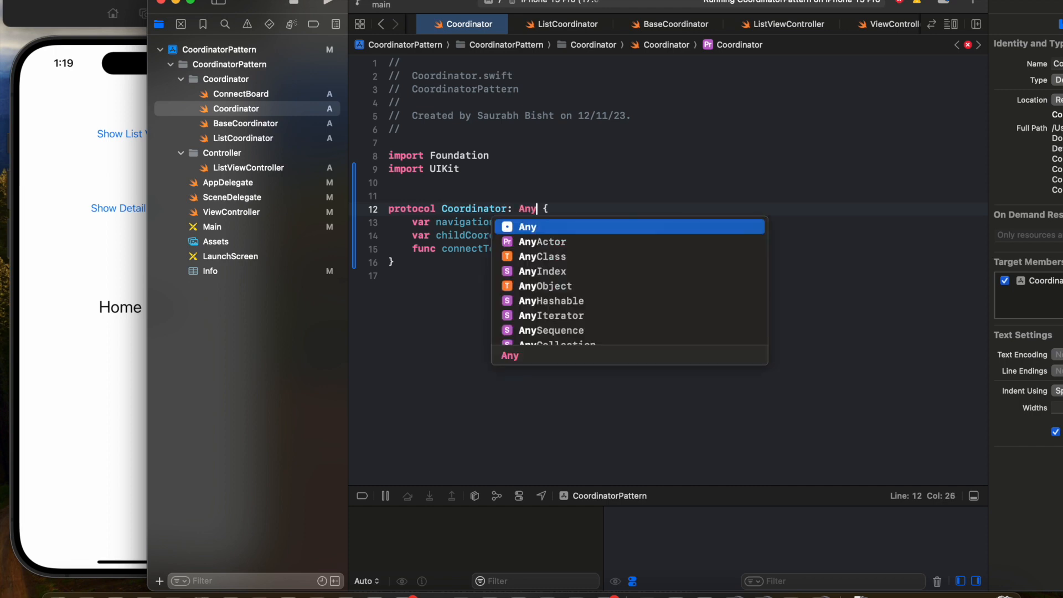
{"action": "type", "text": "Object"}
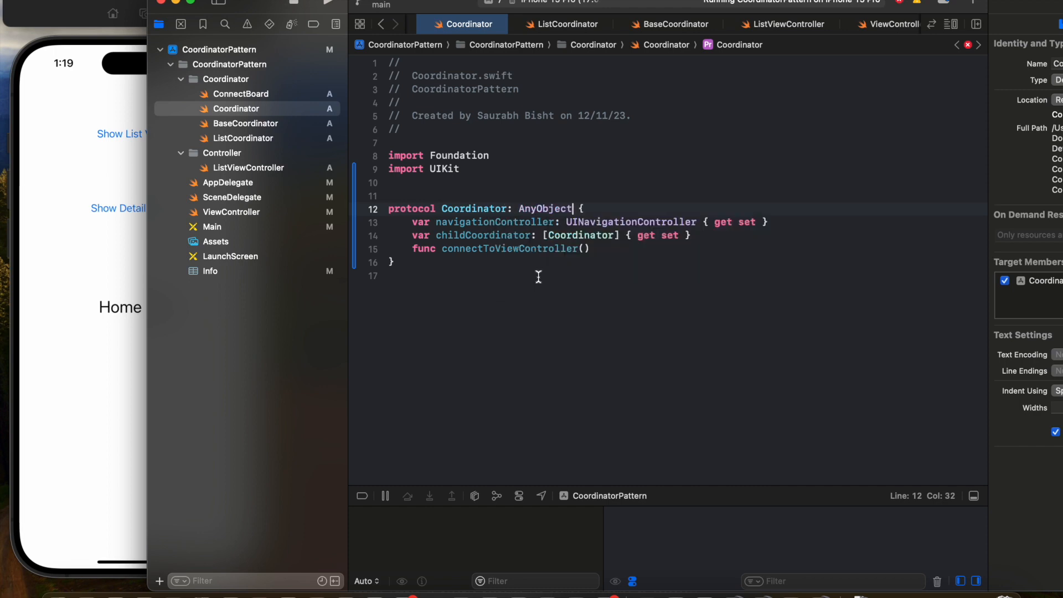
{"action": "key", "text": "ctrl+super+Left"}
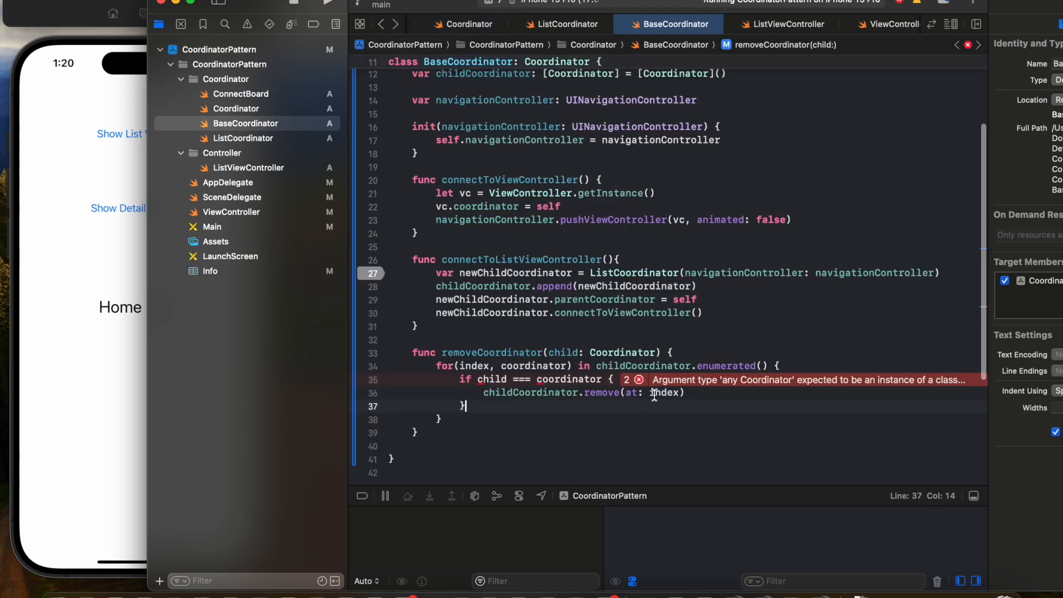
{"action": "left_click", "coordinate": [711, 298]}
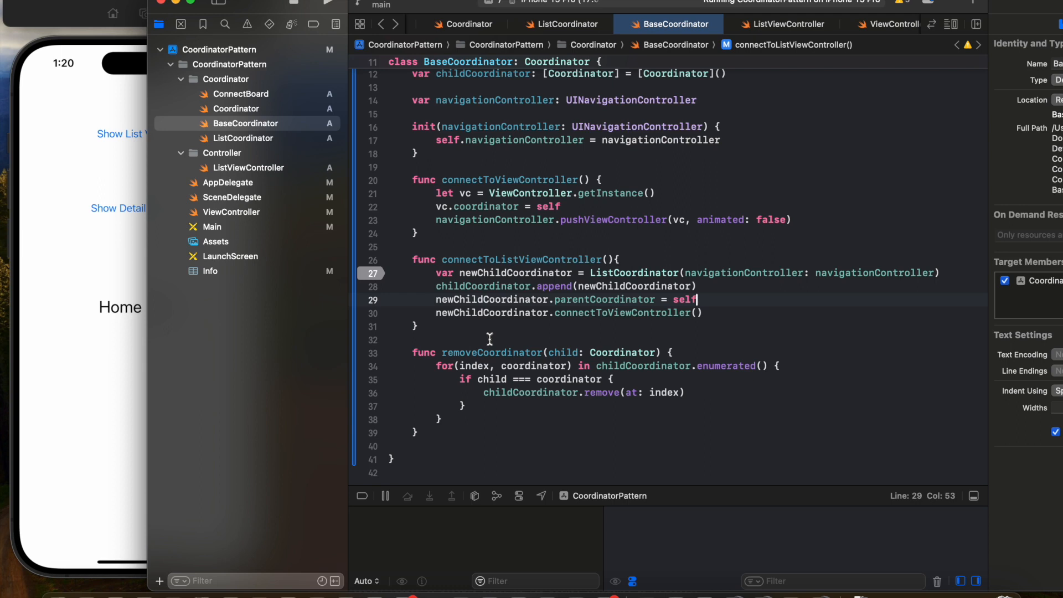
{"action": "left_click", "coordinate": [707, 312]}
{"action": "left_click", "coordinate": [249, 167]}
Add a viewDidDisappear override to ListViewController from code completion
{"action": "left_click", "coordinate": [416, 289]}
{"action": "type", "text": "viewDidDisappear"}
{"action": "key", "text": "Return"}
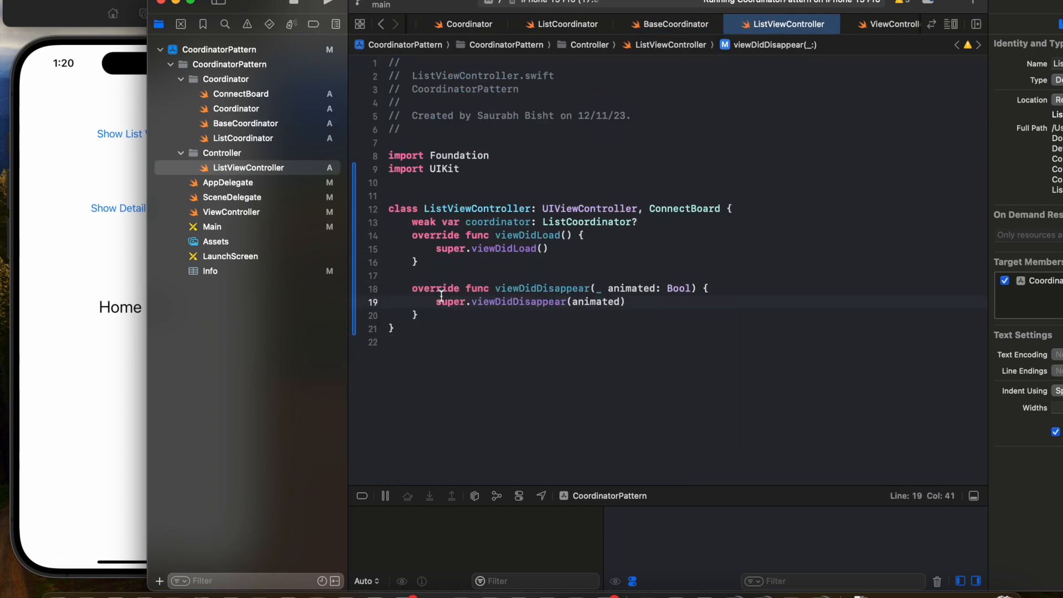
{"action": "left_click", "coordinate": [227, 134]}
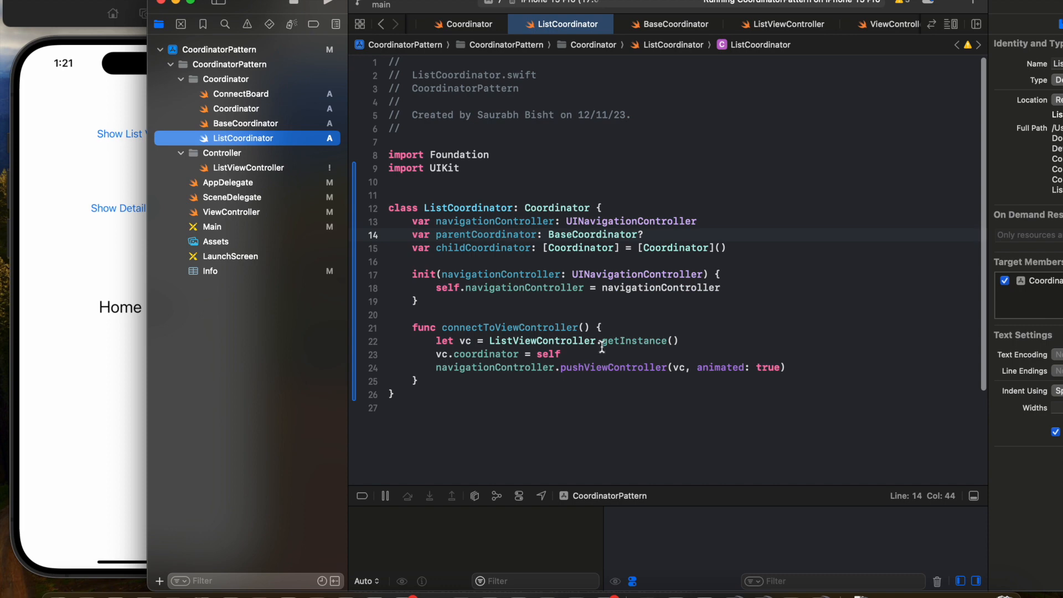
{"action": "left_click", "coordinate": [436, 378]}
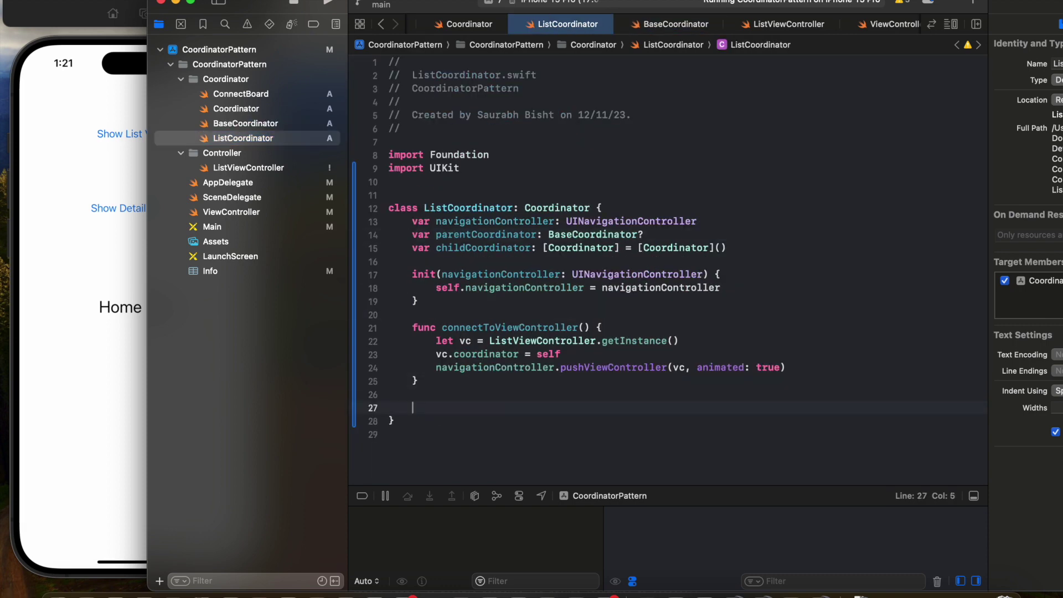
{"action": "left_click", "coordinate": [249, 168]}
Declare an enum with forwards and backwards cases above the class
{"action": "left_click", "coordinate": [416, 195]}
{"action": "type", "text": "enum "}
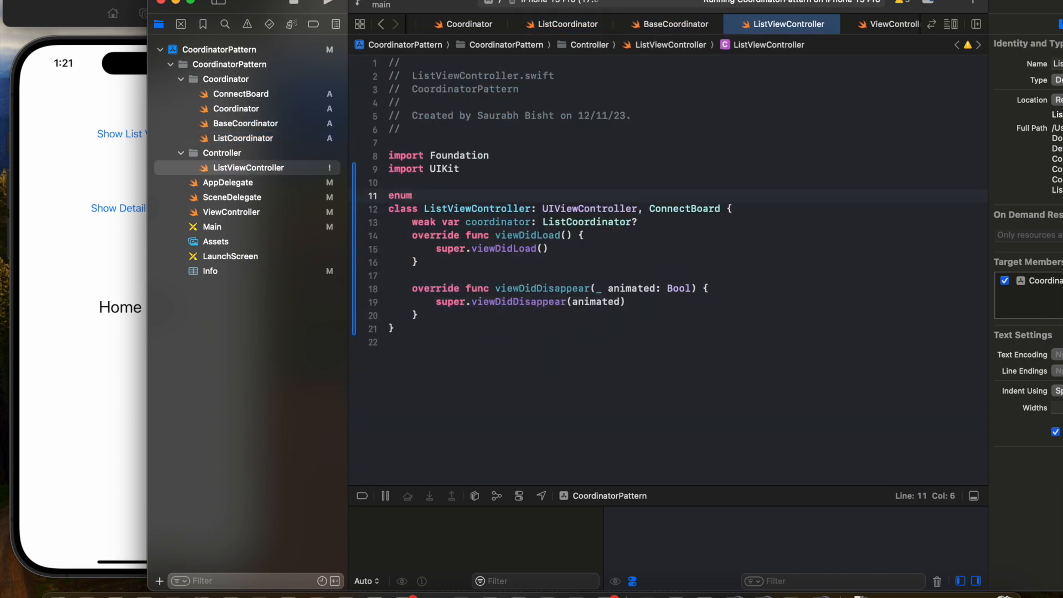
{"action": "type", "text": "direction"}
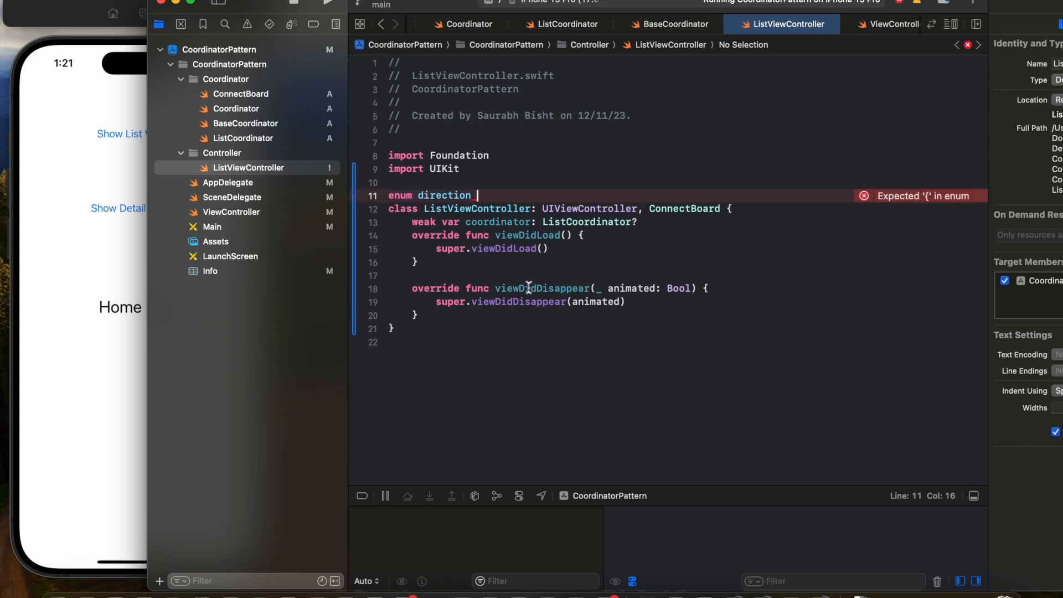
{"action": "type", "text": "{"}
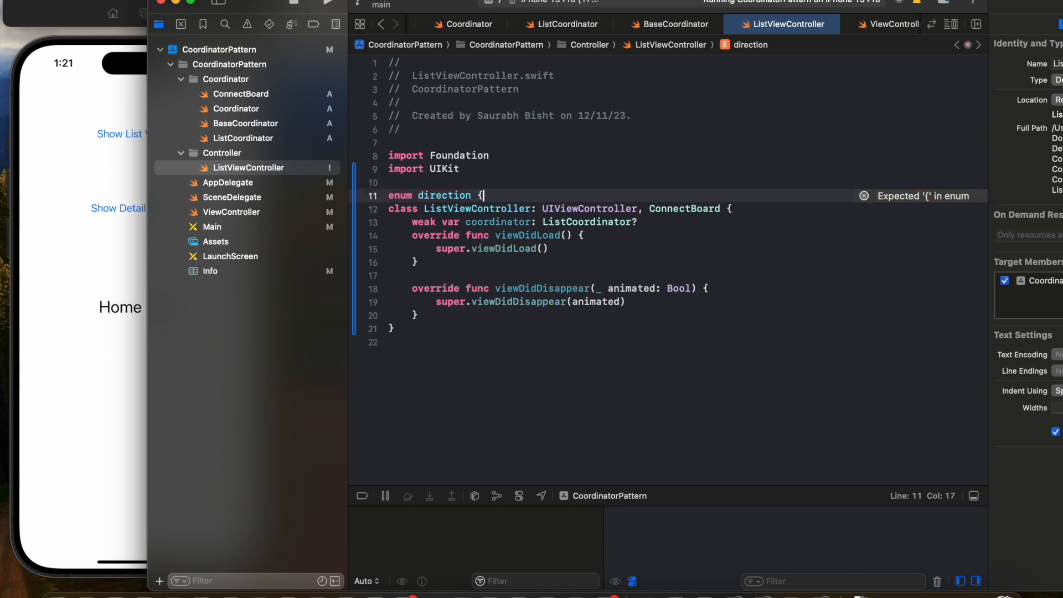
{"action": "key", "text": "Return"}
{"action": "type", "text": "case for"}
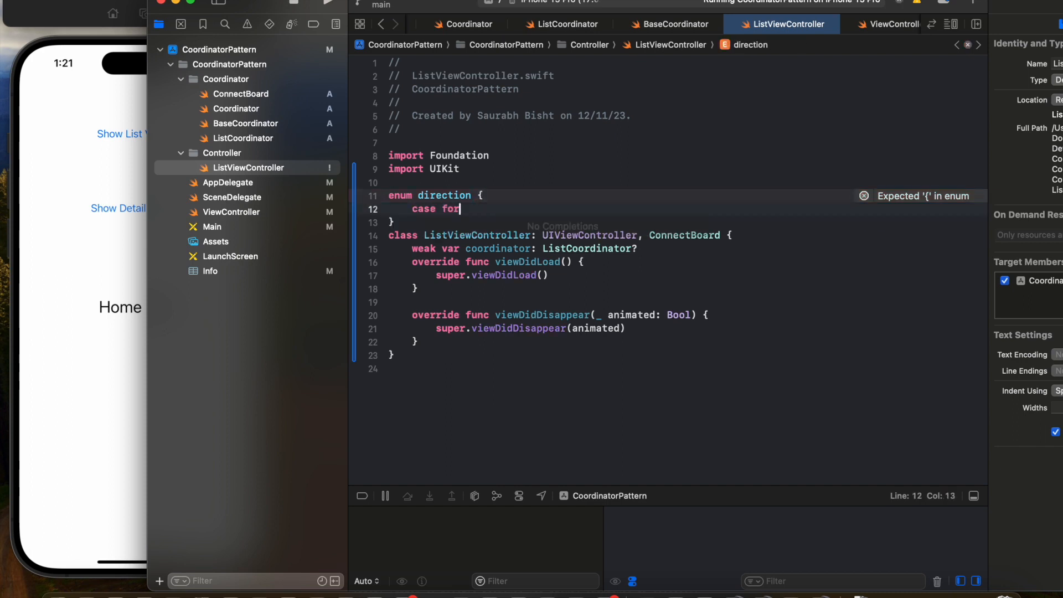
{"action": "type", "text": "wards"}
{"action": "key", "text": "Return"}
{"action": "type", "text": "case"}
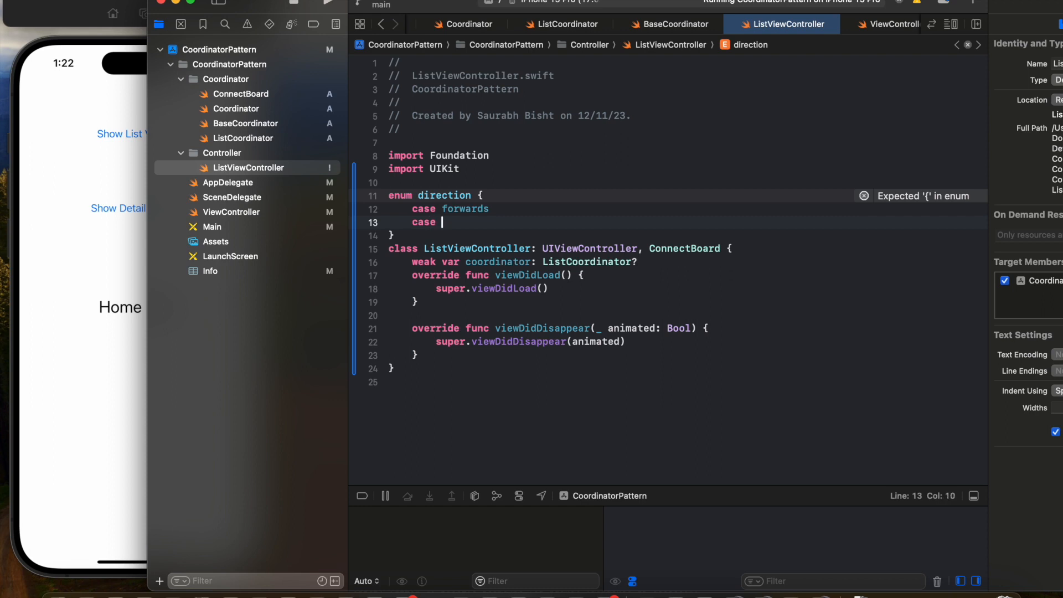
{"action": "type", "text": " backwards"}
{"action": "left_click", "coordinate": [433, 236]}
{"action": "key", "text": "Return"}
{"action": "left_click", "coordinate": [645, 357]}
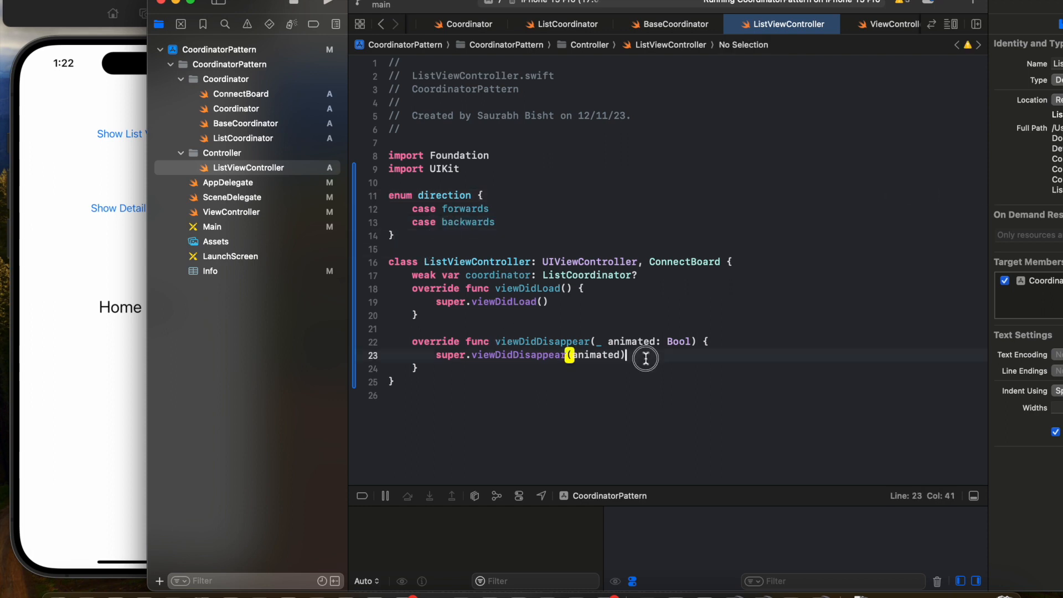
Add an optional direction: Direction? property and capitalise the enum's name to Direction
{"action": "left_click", "coordinate": [647, 283]}
{"action": "key", "text": "Return"}
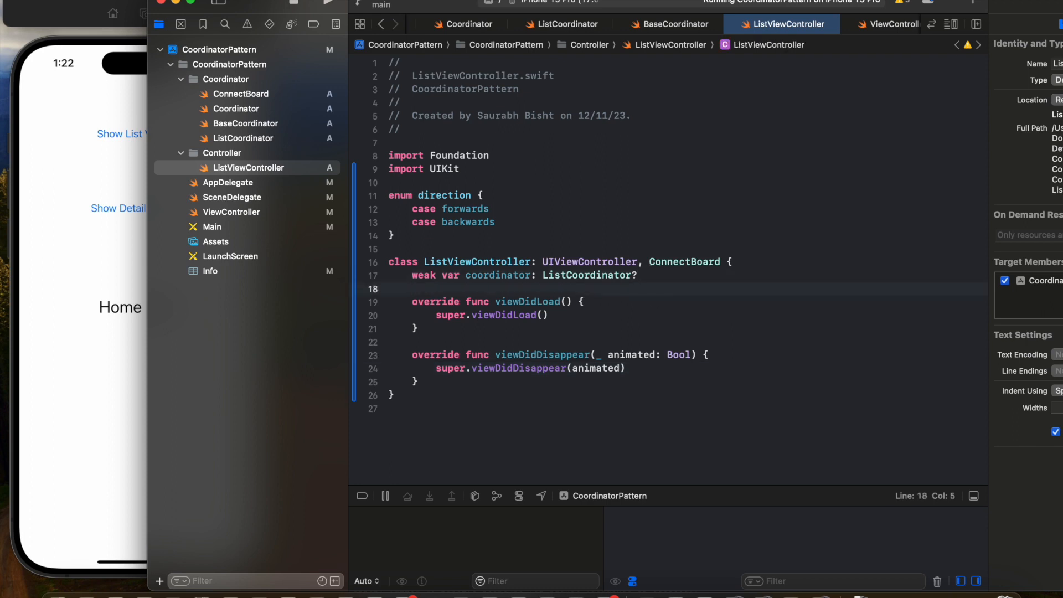
{"action": "type", "text": "directio"}
{"action": "key", "text": "BackSpace"}
{"action": "key", "text": "BackSpace"}
{"action": "key", "text": "BackSpace"}
{"action": "key", "text": "BackSpace"}
{"action": "key", "text": "BackSpace"}
{"action": "key", "text": "BackSpace"}
{"action": "type", "text": "var"}
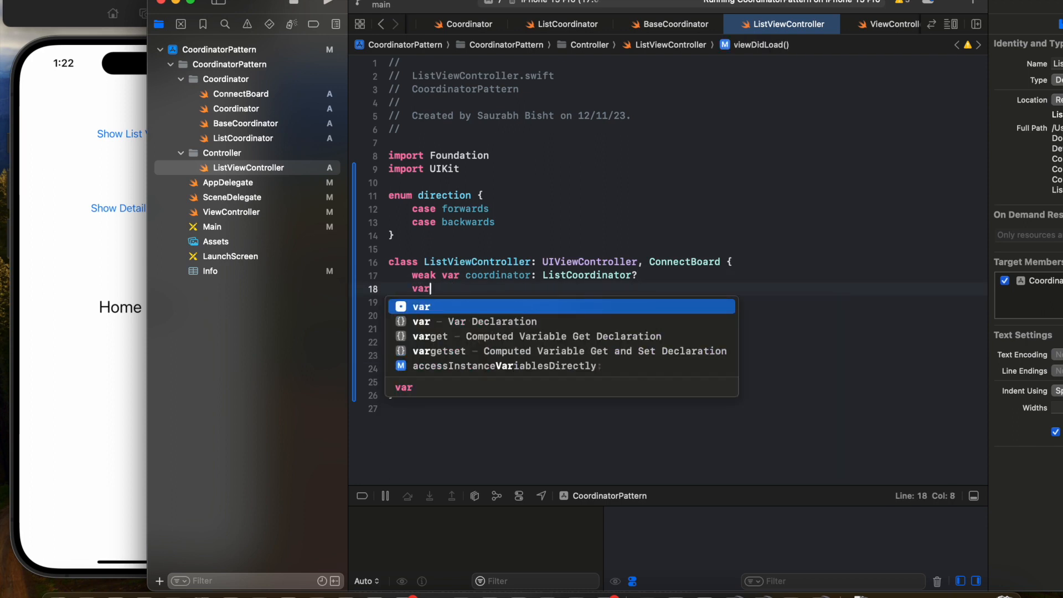
{"action": "type", "text": " direction"}
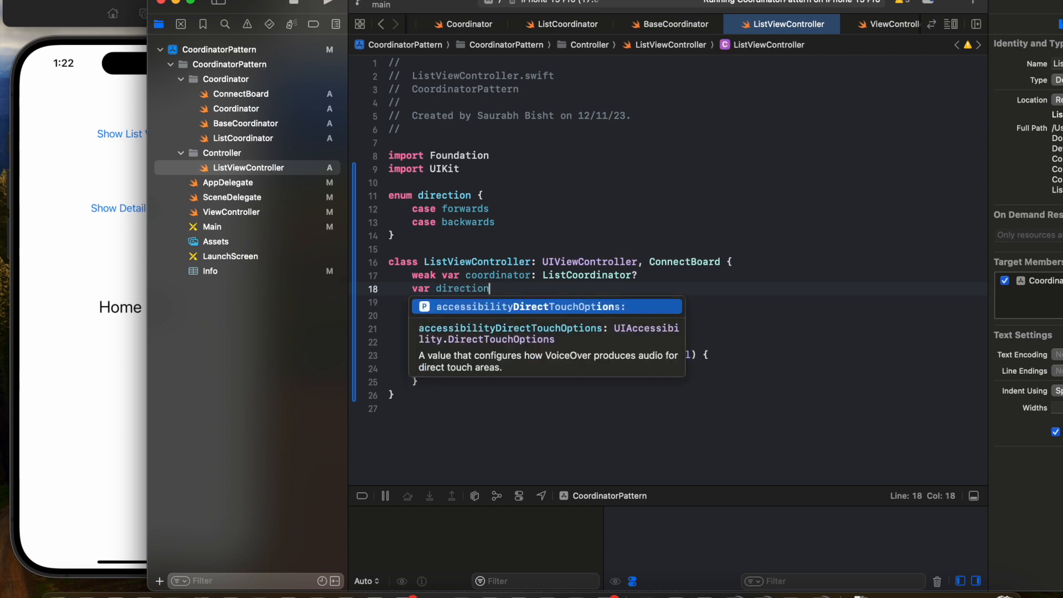
{"action": "type", "text": ": Direc"}
{"action": "key", "text": "Return"}
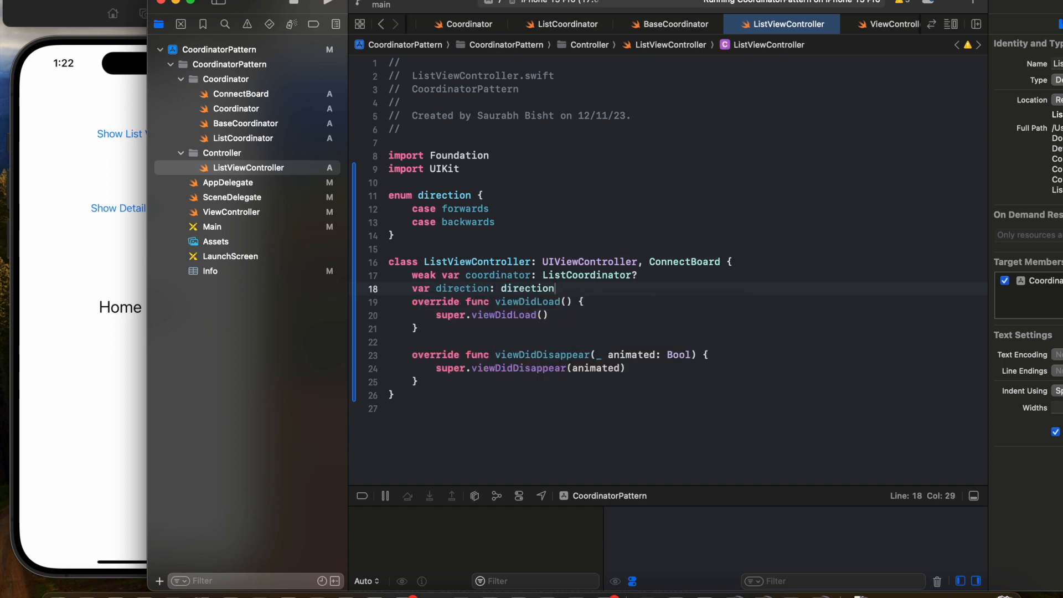
{"action": "left_click", "coordinate": [418, 195]}
{"action": "key", "text": "Delete"}
{"action": "type", "text": "D"}
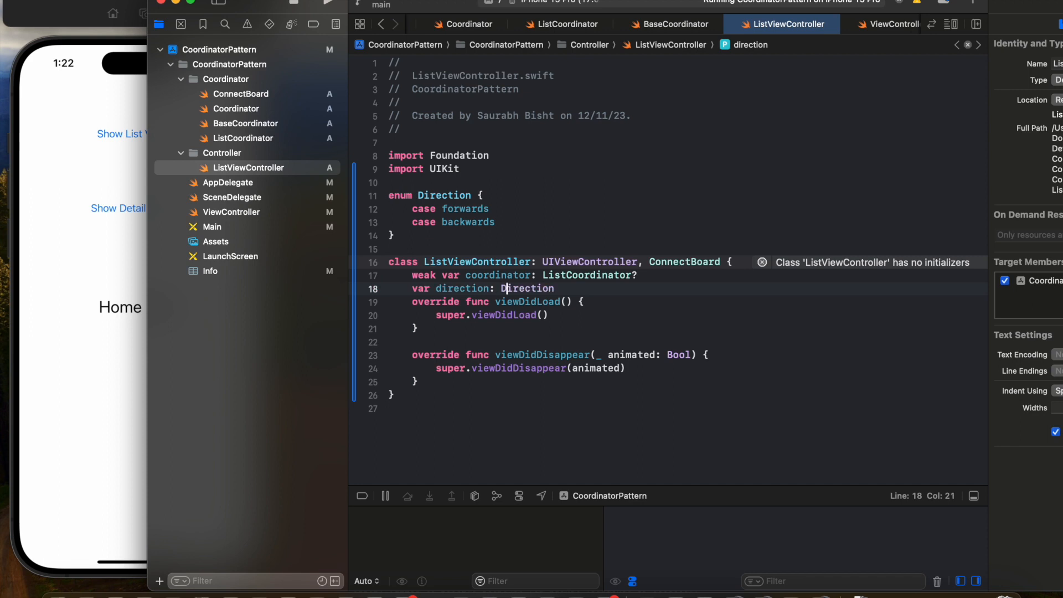
{"action": "left_click", "coordinate": [557, 288]}
{"action": "type", "text": "?"}
{"action": "left_click", "coordinate": [631, 374]}
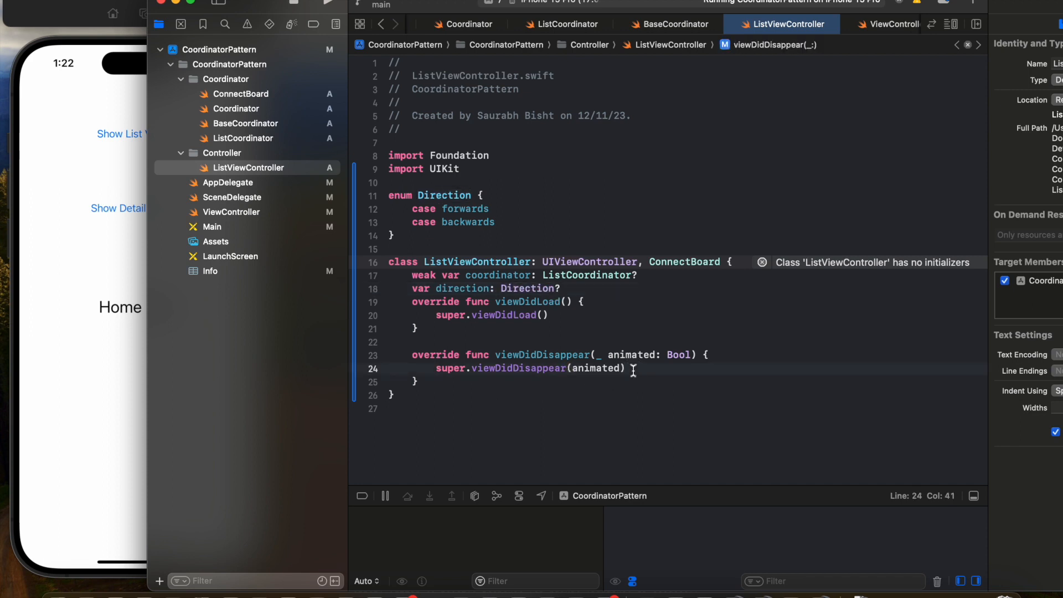
{"action": "key", "text": "Return"}
Declare a removeChild(direction: Direction) method in ListCoordinator below connectToViewController
{"action": "left_click", "coordinate": [243, 139]}
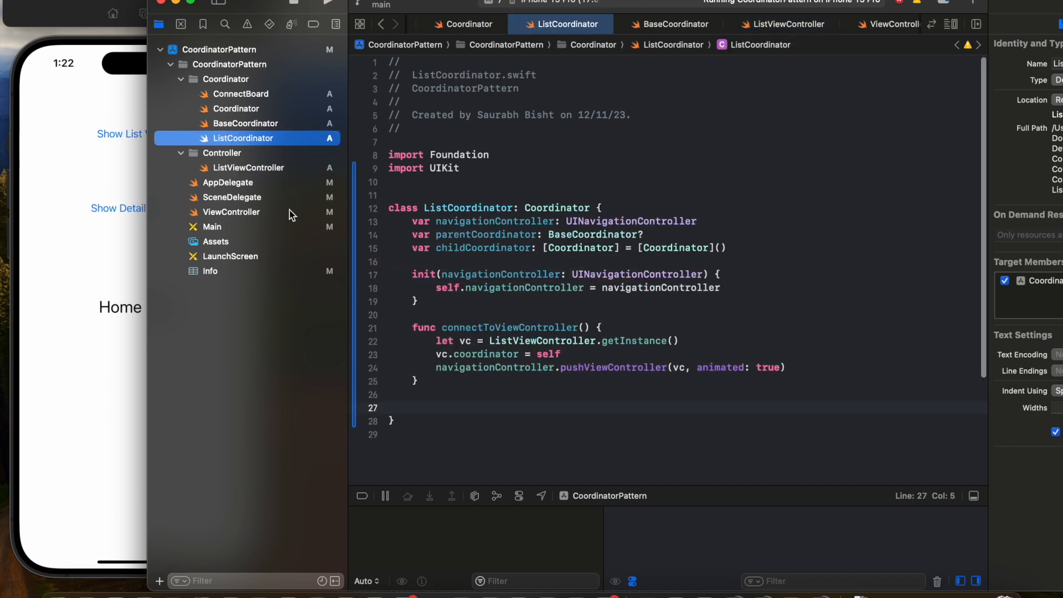
{"action": "left_click", "coordinate": [419, 381]}
{"action": "key", "text": "Return"}
{"action": "key", "text": "Return"}
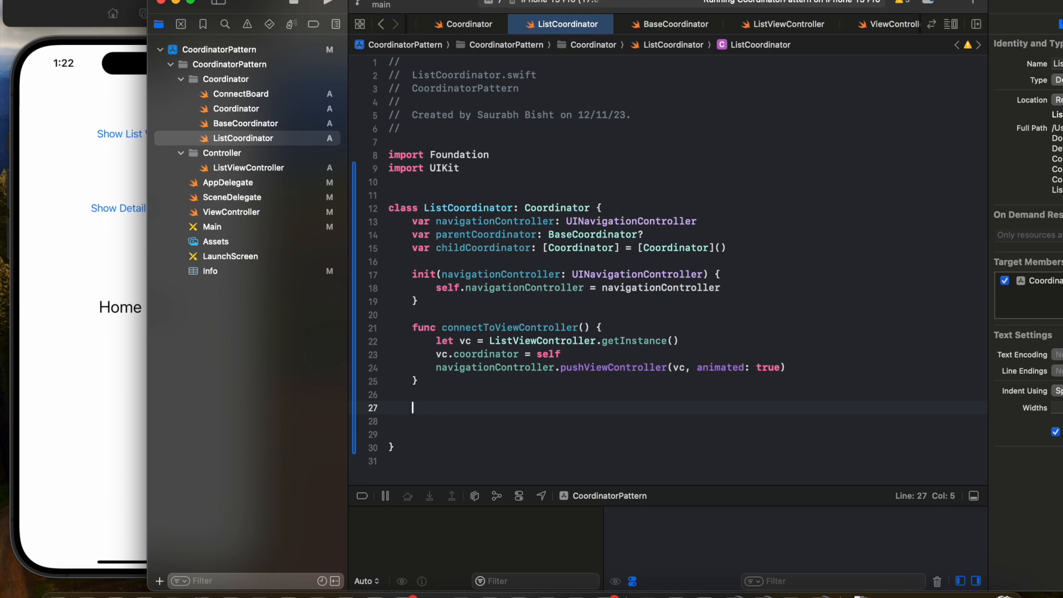
{"action": "type", "text": "func removeChi"}
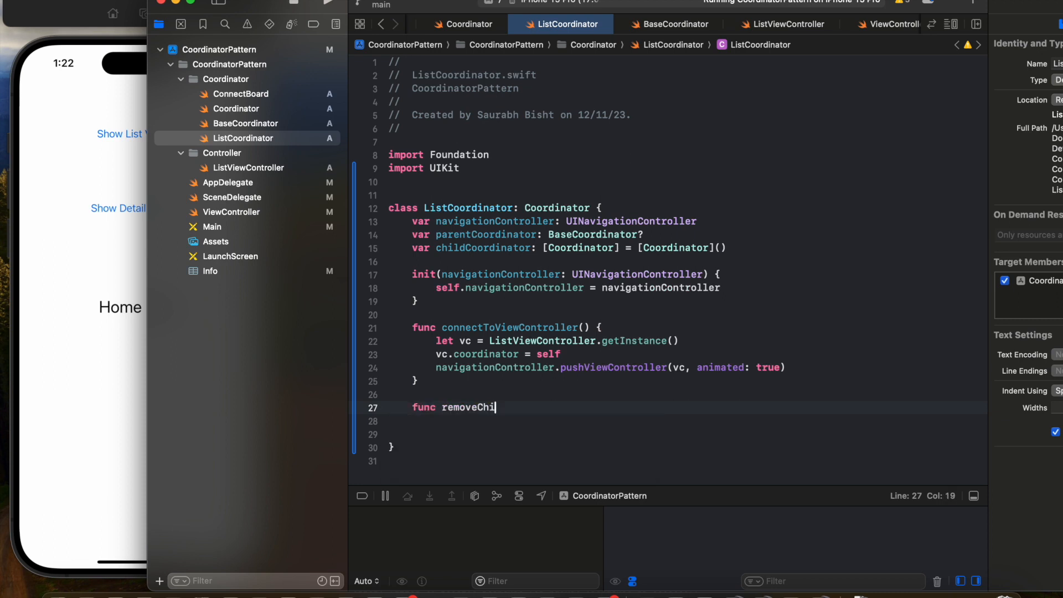
{"action": "type", "text": "ld()"}
{"action": "key", "text": "Left"}
{"action": "type", "text": "direction"}
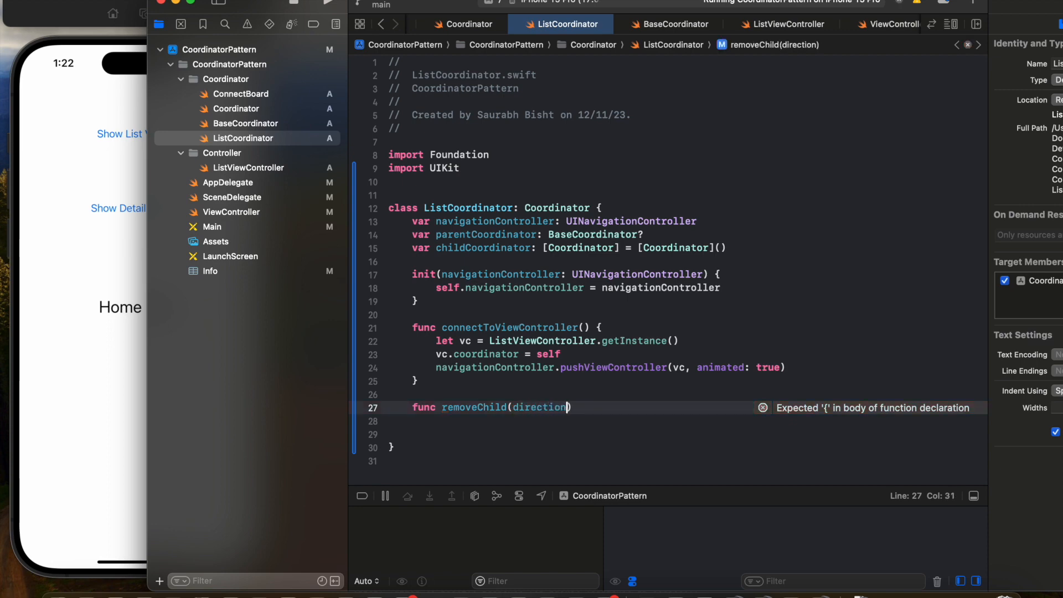
{"action": "type", "text": ": Di"}
{"action": "key", "text": "Return"}
{"action": "key", "text": "Right"}
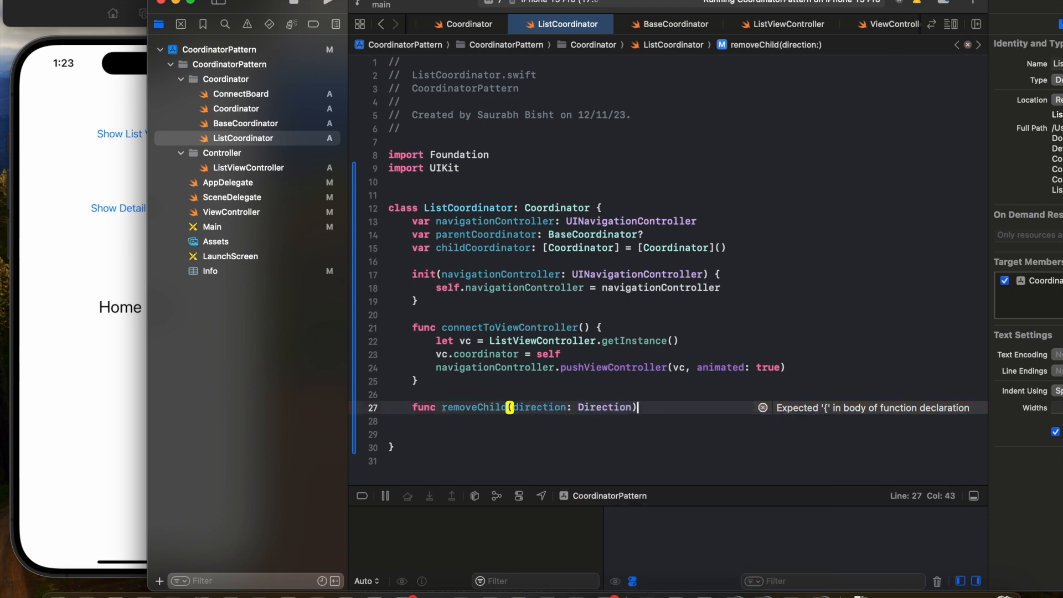
{"action": "type", "text": "{"}
{"action": "key", "text": "Return"}
{"action": "type", "text": "if direc"}
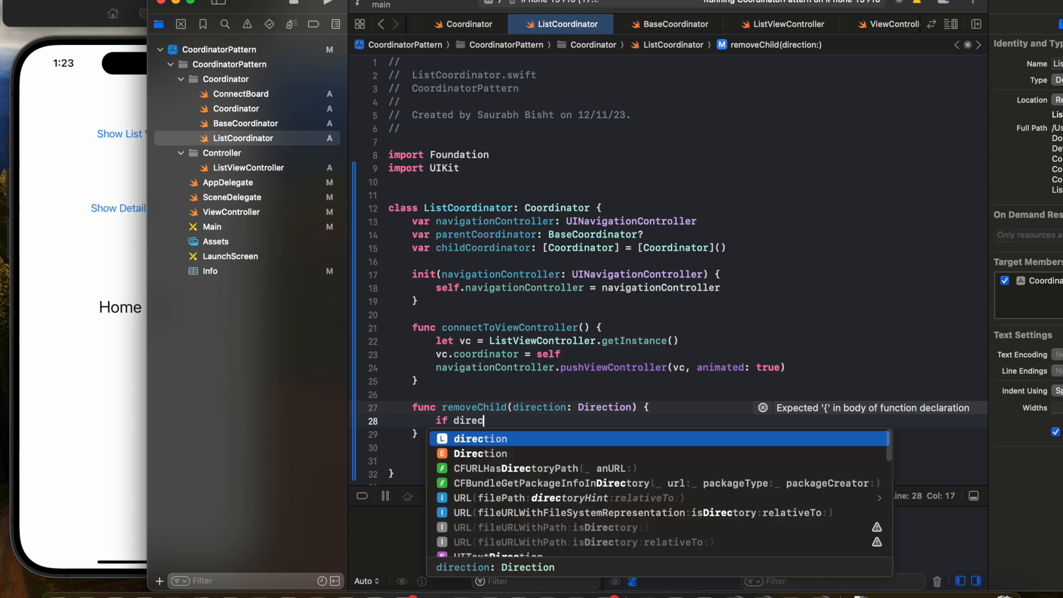
{"action": "type", "text": "tion == "}
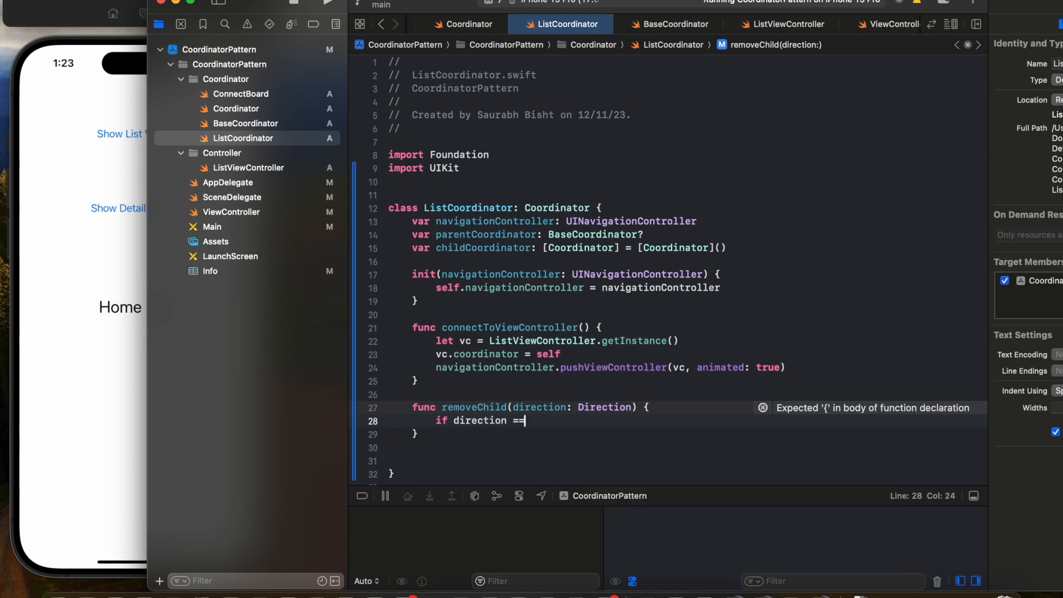
{"action": "type", "text": " ."}
Have removeChild call parentCoordinator?.removeCoordinator(child: self) when direction == .backwards
{"action": "key", "text": "Return"}
{"action": "type", "text": "{"}
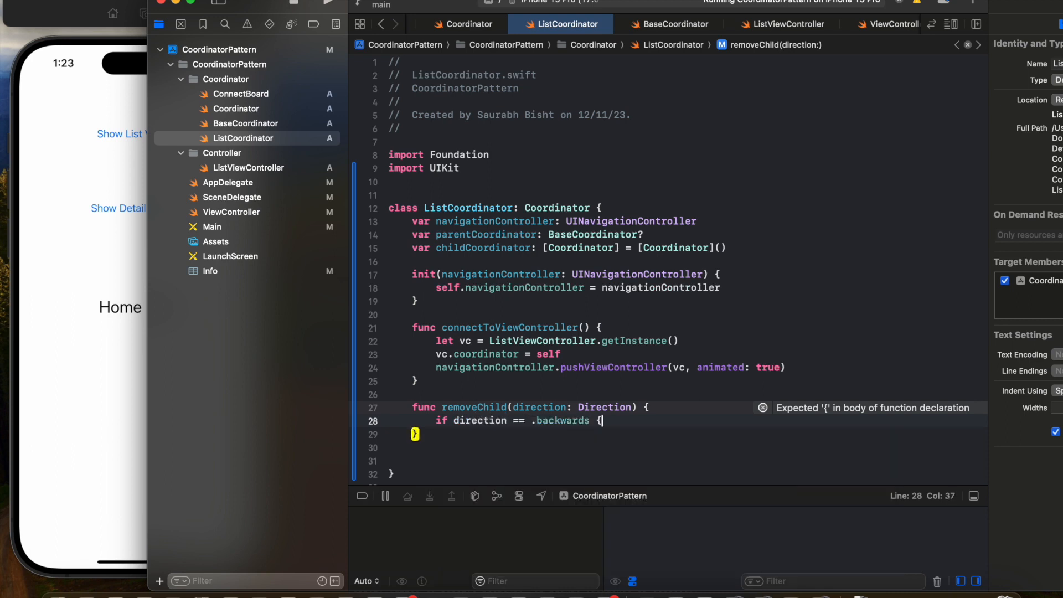
{"action": "key", "text": "Return"}
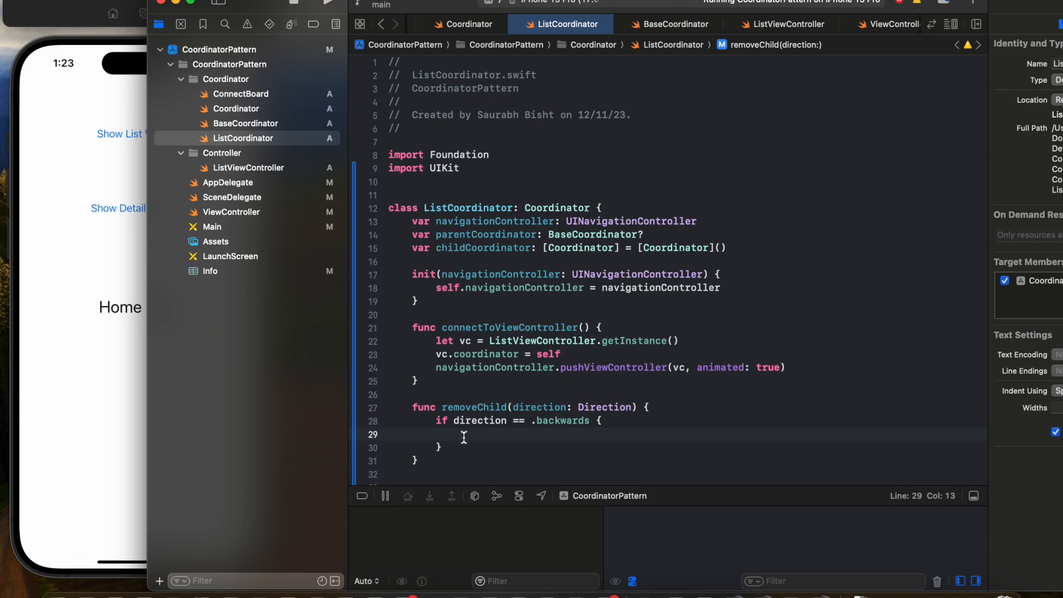
{"action": "type", "text": "pa"}
{"action": "type", "text": "rent"}
{"action": "key", "text": "Return"}
{"action": "type", "text": ".r"}
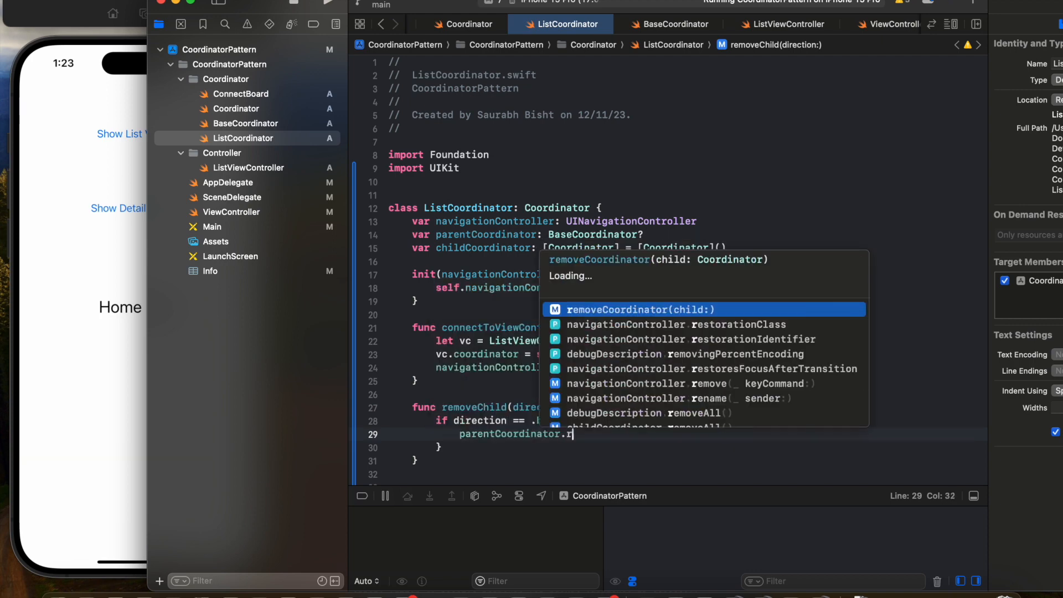
{"action": "type", "text": "emoveC"}
{"action": "key", "text": "Return"}
{"action": "type", "text": "self"}
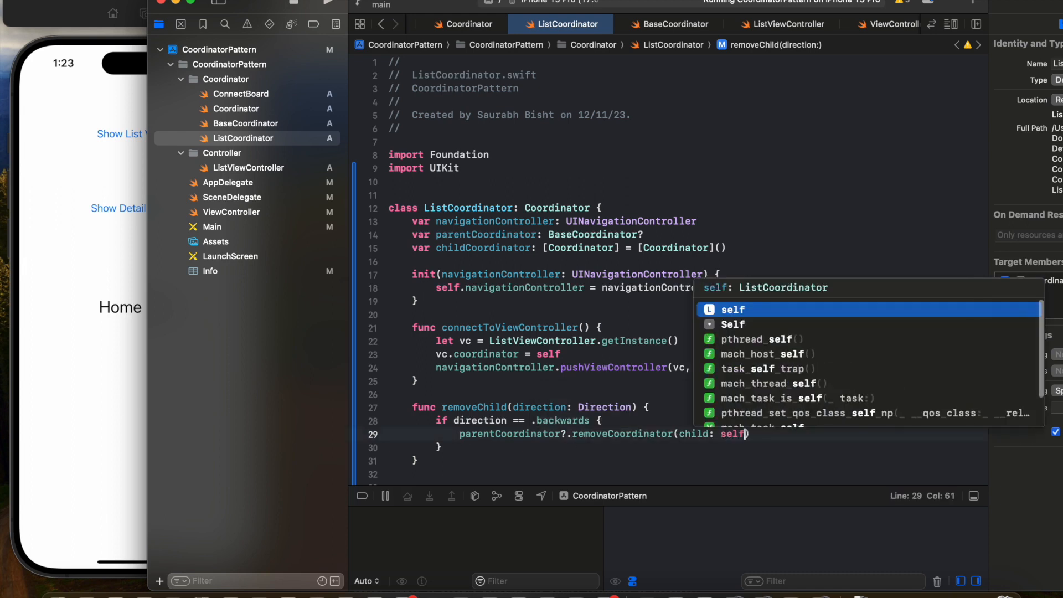
{"action": "left_click", "coordinate": [639, 433]}
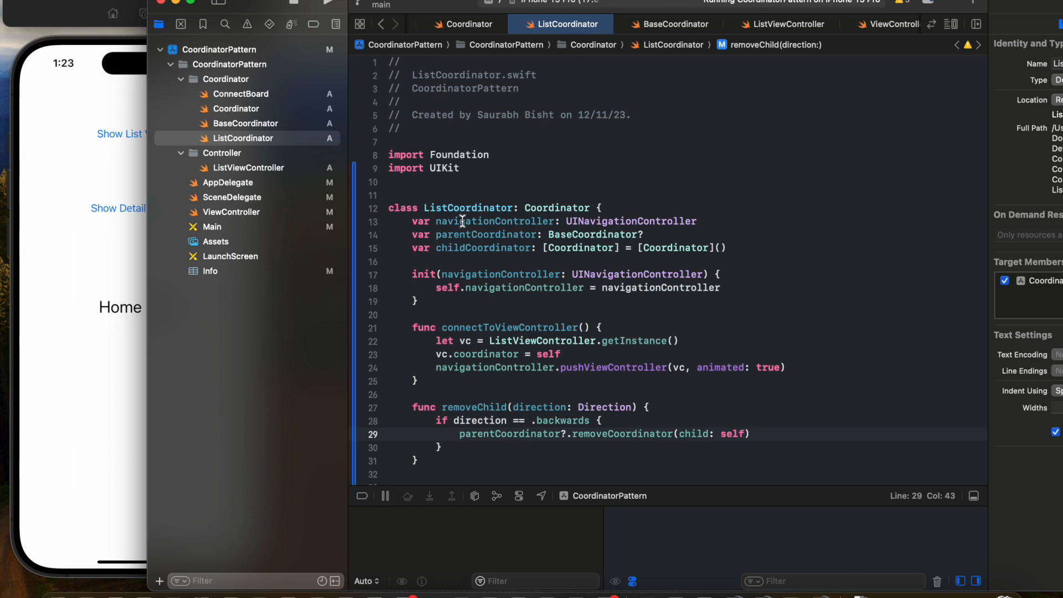
{"action": "scroll", "coordinate": [498, 369], "scroll_direction": "down", "scroll_amount": 1}
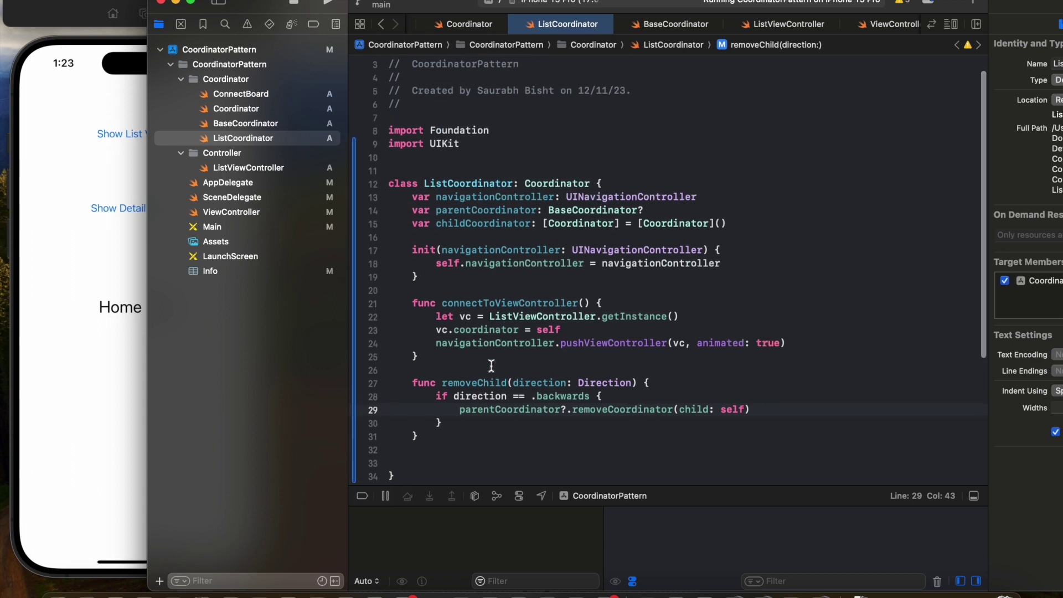
{"action": "left_click", "coordinate": [259, 169]}
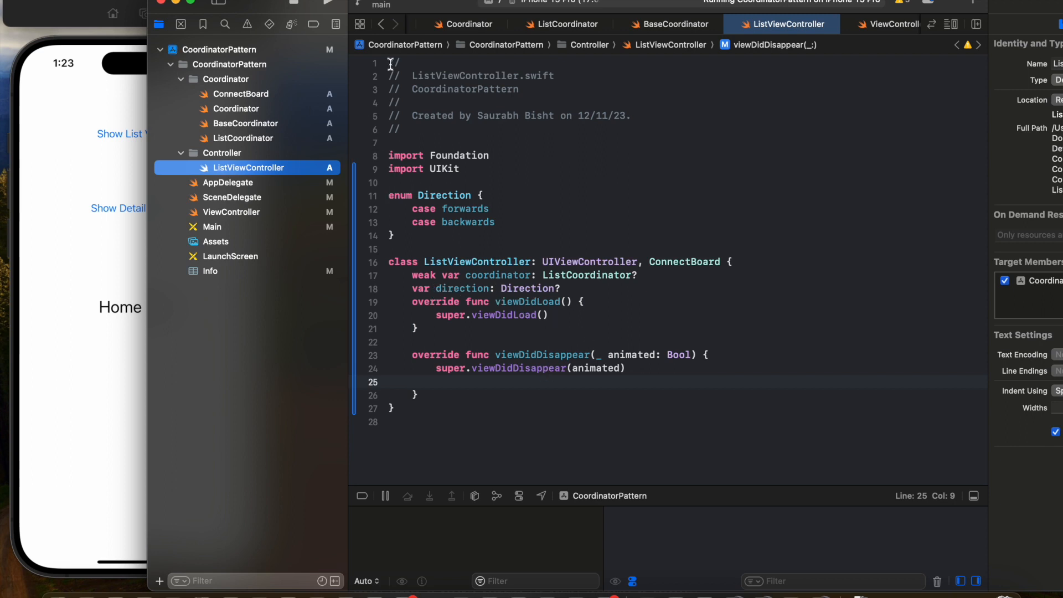
Stop the running app and delete a breakpoint from the breakpoint list
{"action": "left_click", "coordinate": [294, 5]}
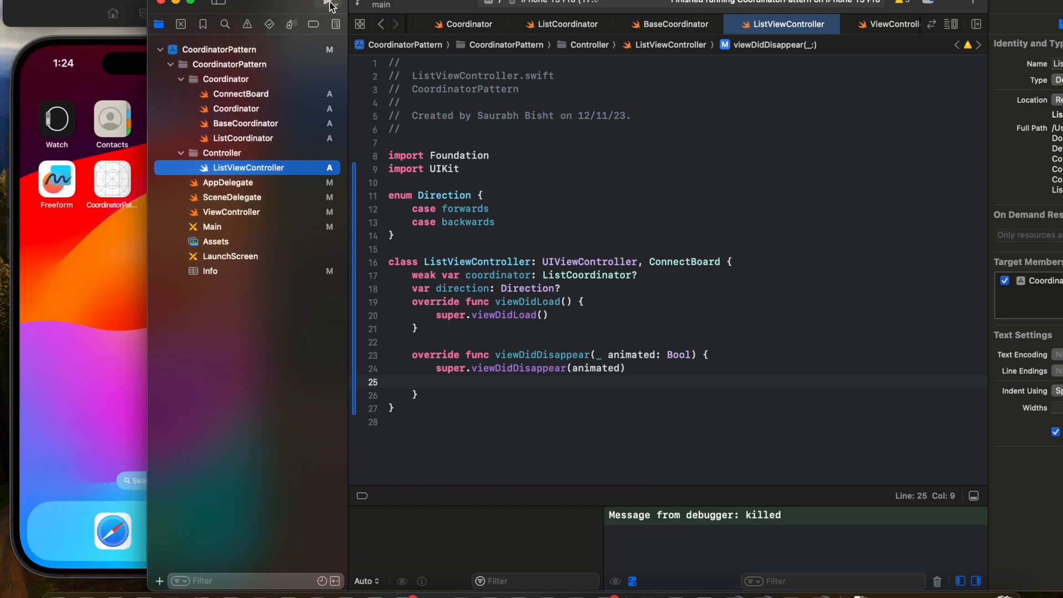
{"action": "left_click", "coordinate": [242, 137]}
{"action": "left_click", "coordinate": [313, 24]}
{"action": "left_click", "coordinate": [238, 50]}
{"action": "key", "text": "Delete"}
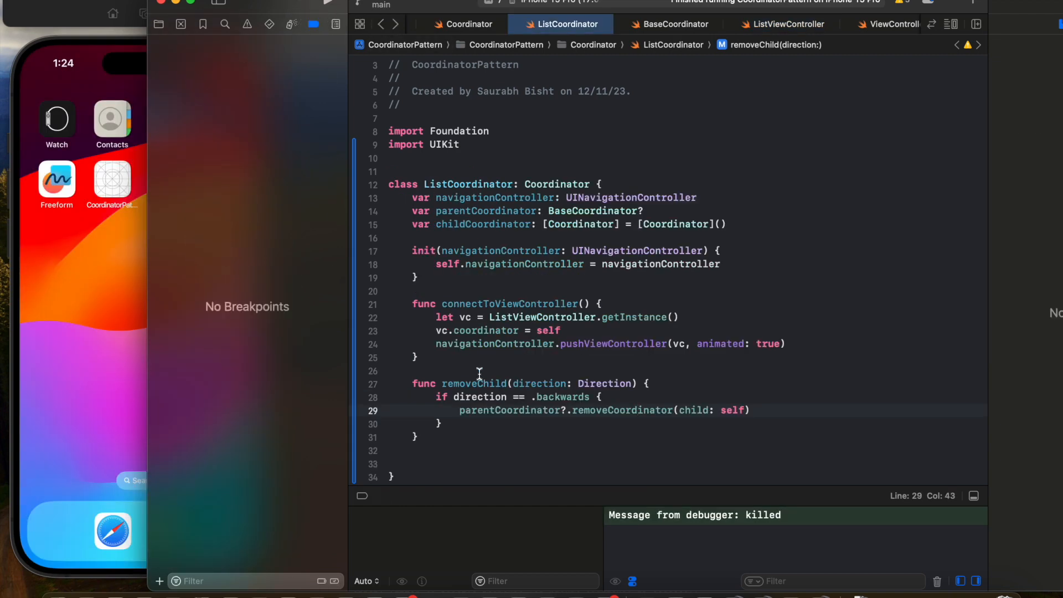
{"action": "scroll", "coordinate": [479, 374], "scroll_direction": "down", "scroll_amount": 3}
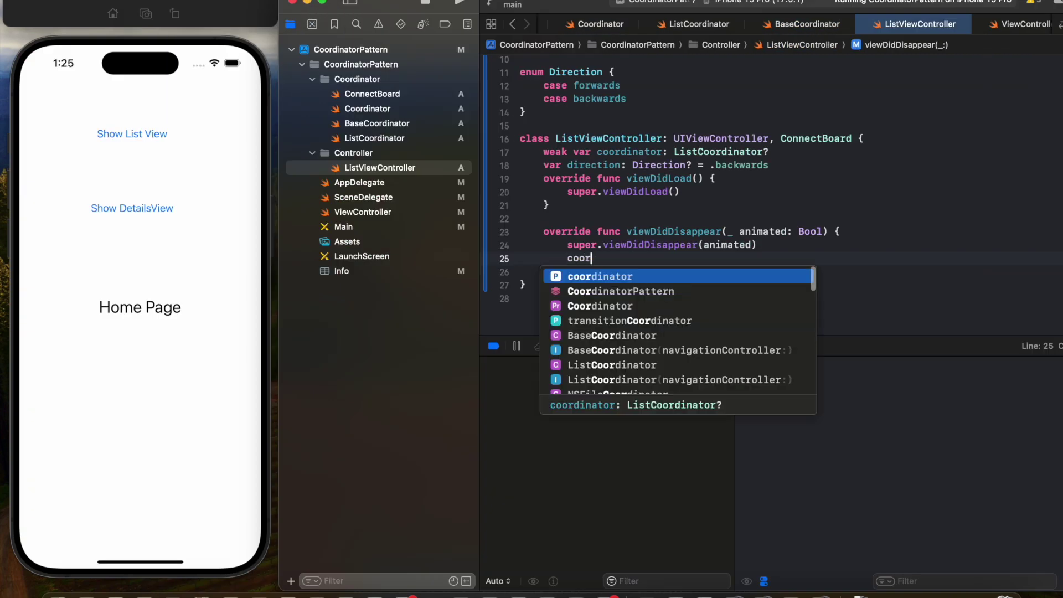
{"action": "type", "text": "inator.r"}
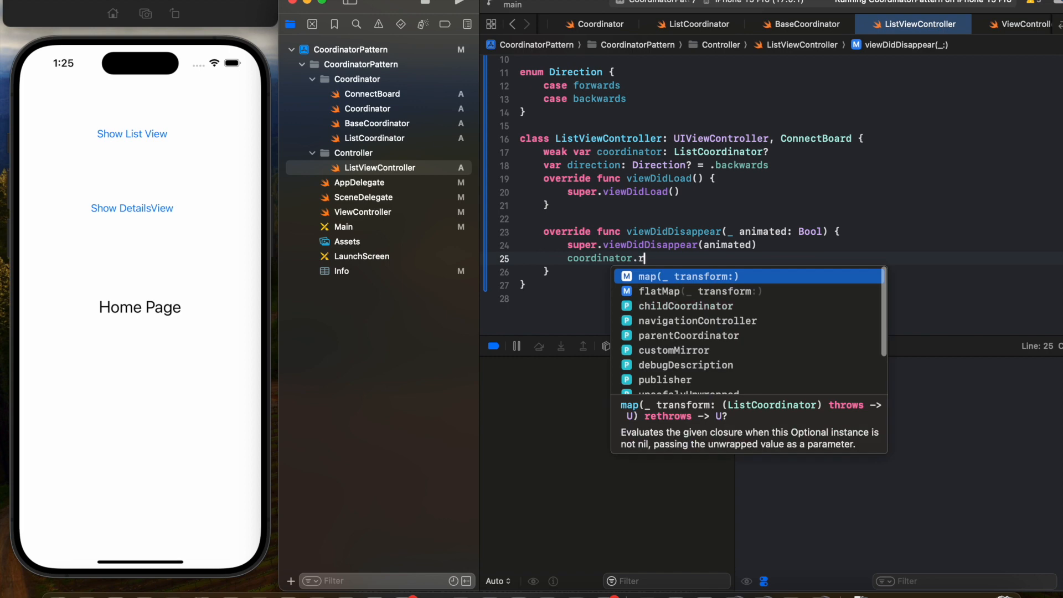
Call coordinator?.removeChild(direction: direction!) in viewDidDisappear with direction defaulting to .backwards, then rebuild and run
{"action": "key", "text": "Return"}
{"action": "type", "text": "direction: direction)"}
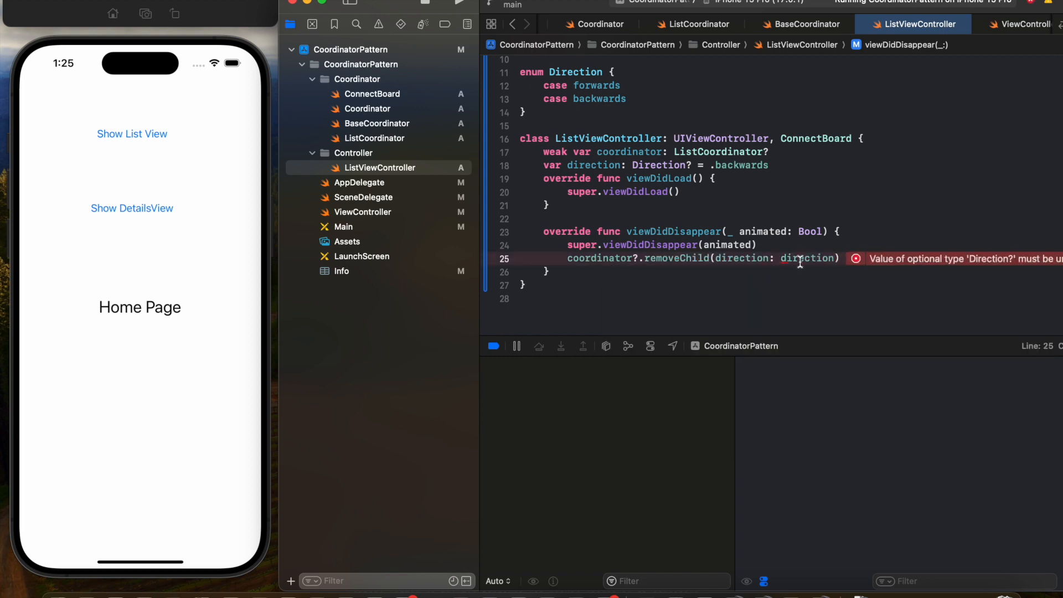
{"action": "left_click", "coordinate": [855, 258]}
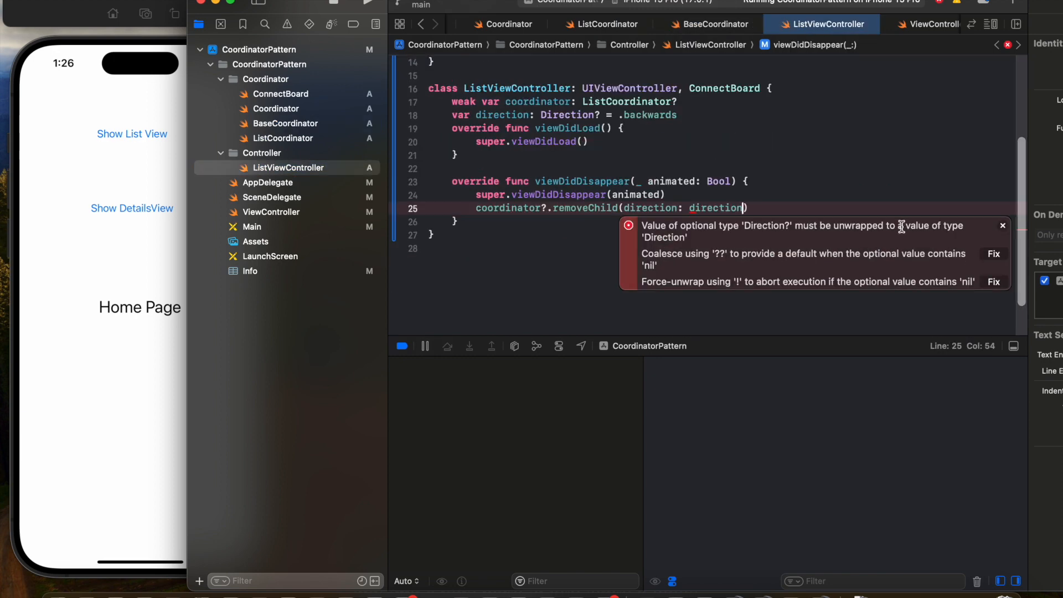
{"action": "type", "text": "= .backwards"}
{"action": "left_click", "coordinate": [570, 249]}
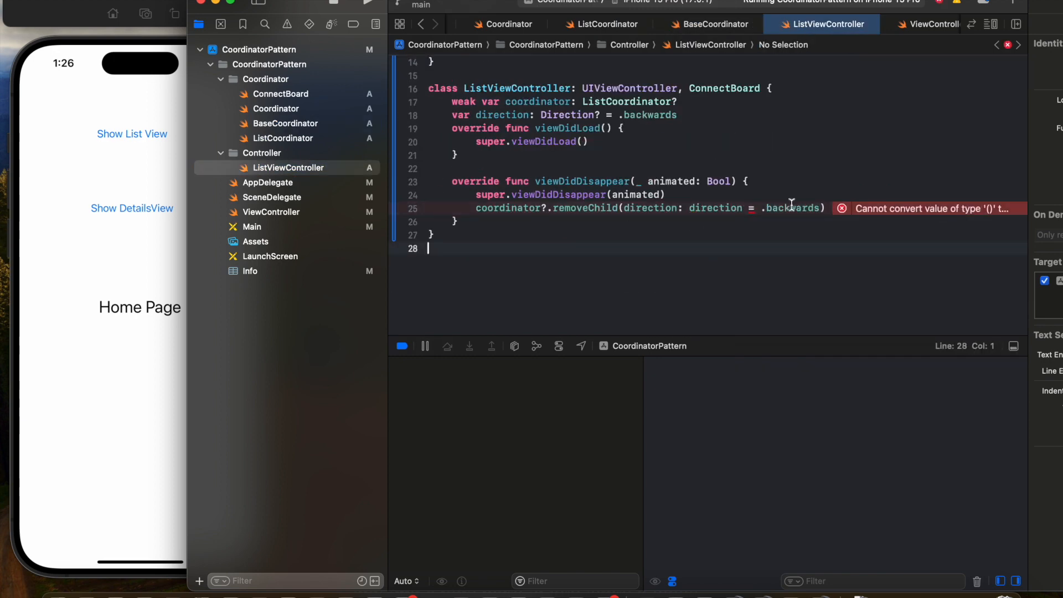
{"action": "scroll", "coordinate": [792, 204], "scroll_direction": "up", "scroll_amount": 2}
{"action": "left_click_drag", "start_coordinate": [823, 240], "coordinate": [744, 240]}
{"action": "key", "text": "BackSpace"}
{"action": "type", "text": "!"}
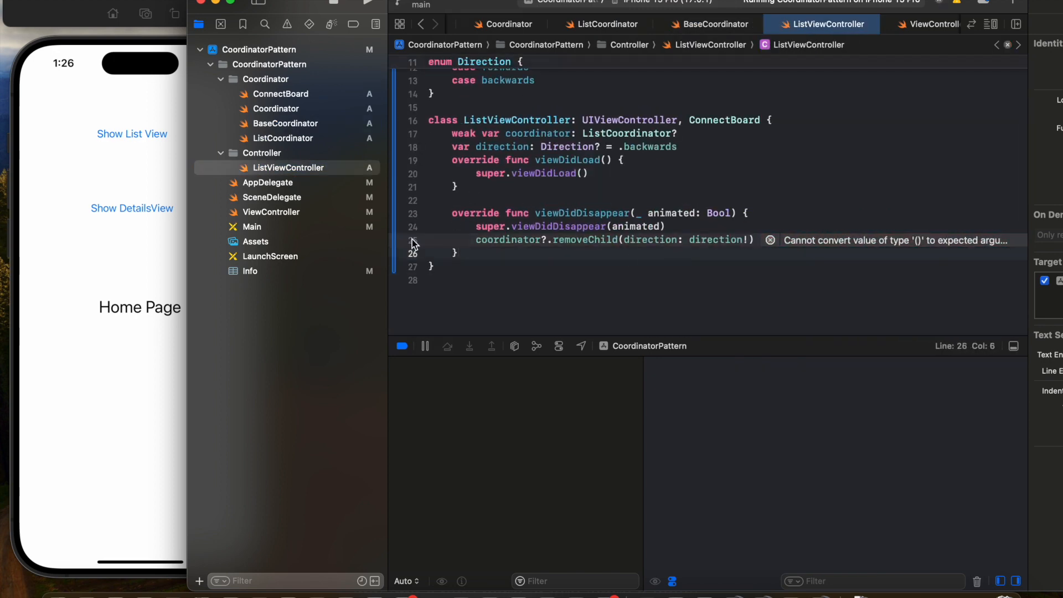
{"action": "key", "text": "super+r"}
Step past child creation, continue to List View, then go Back to Home Page in the simulator
{"action": "left_click", "coordinate": [131, 133]}
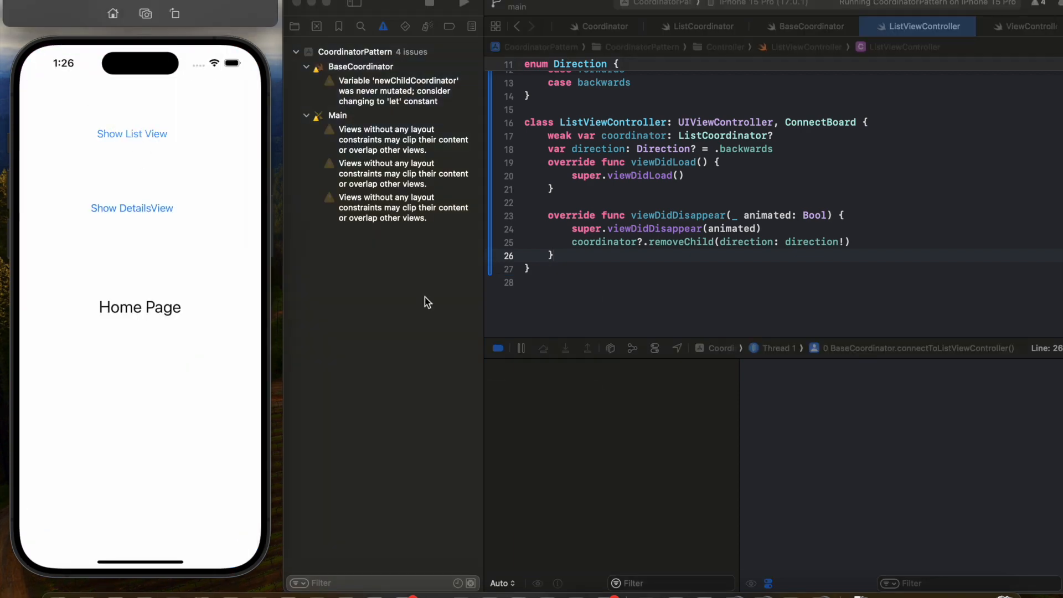
{"action": "left_click", "coordinate": [544, 349]}
{"action": "left_click", "coordinate": [543, 349]}
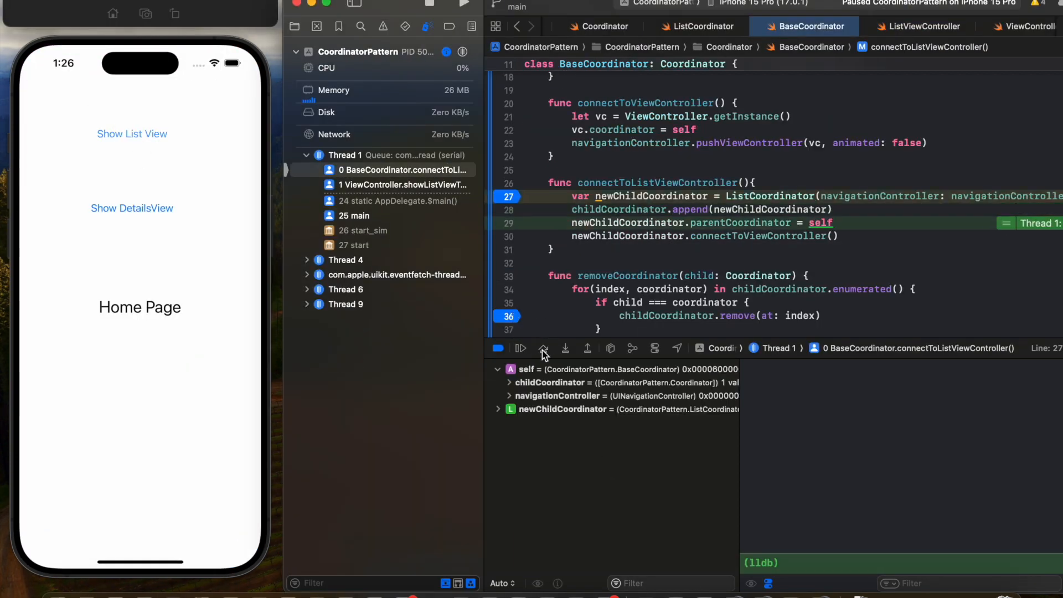
{"action": "left_click", "coordinate": [522, 350]}
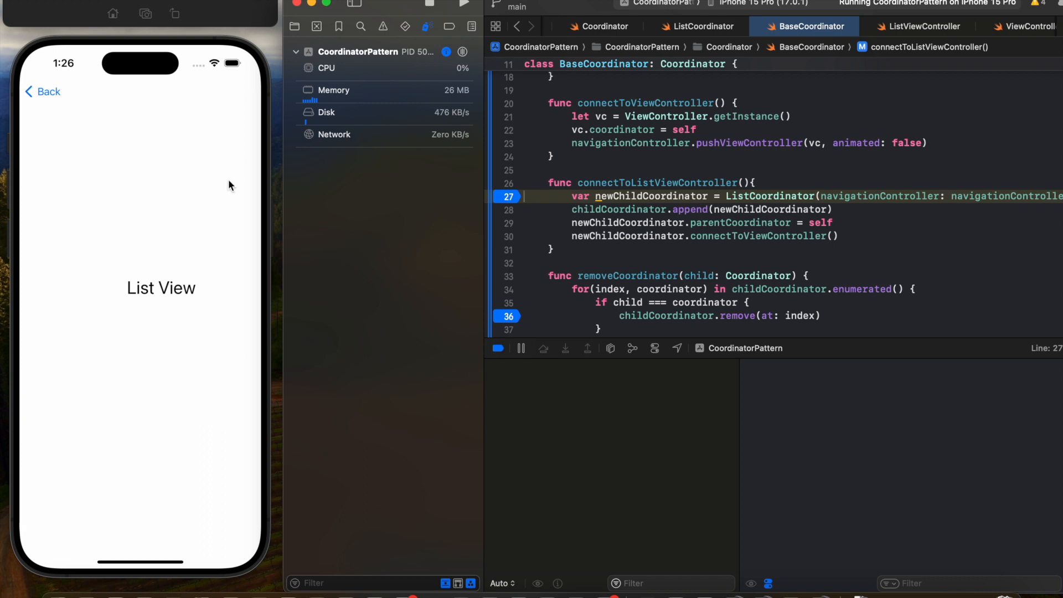
{"action": "left_click", "coordinate": [37, 92]}
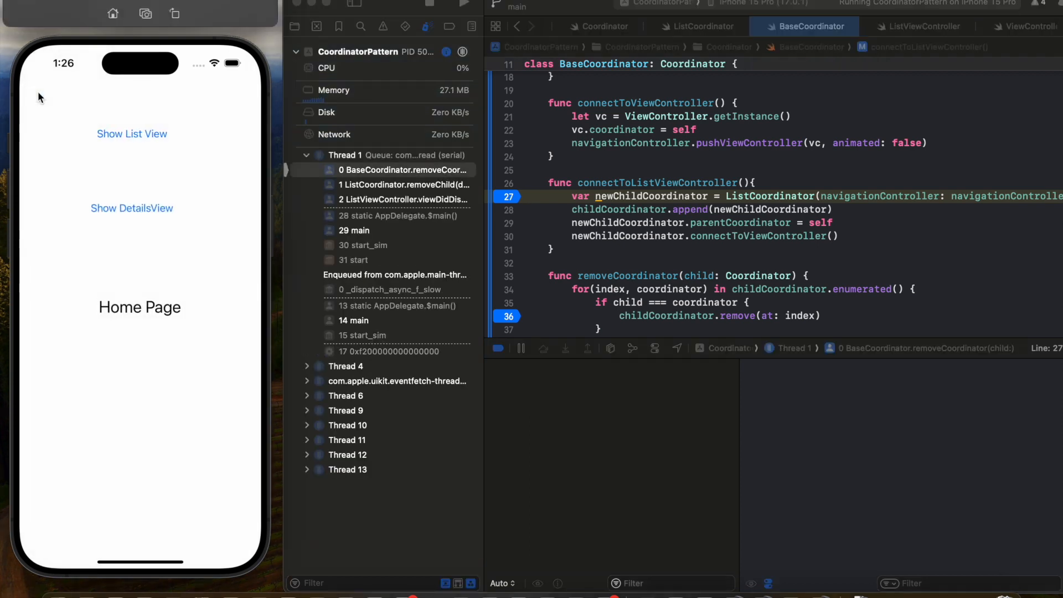
{"action": "scroll", "coordinate": [545, 266], "scroll_direction": "down", "scroll_amount": 3}
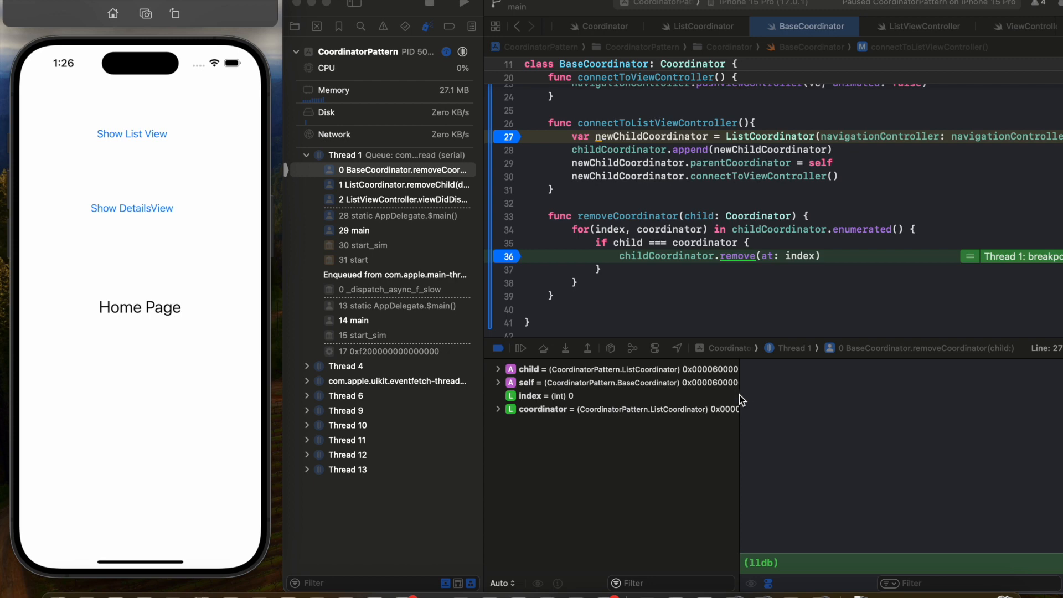
Expand self to watch childCoordinators drop to zero while stepping past the removal, then resume
{"action": "left_click", "coordinate": [498, 382]}
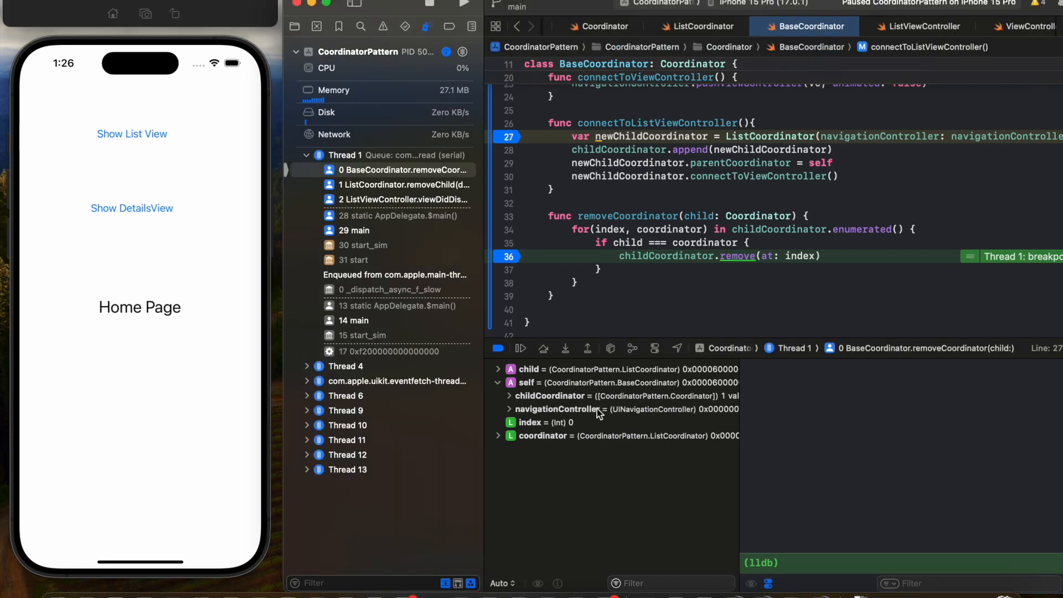
{"action": "left_click", "coordinate": [541, 352]}
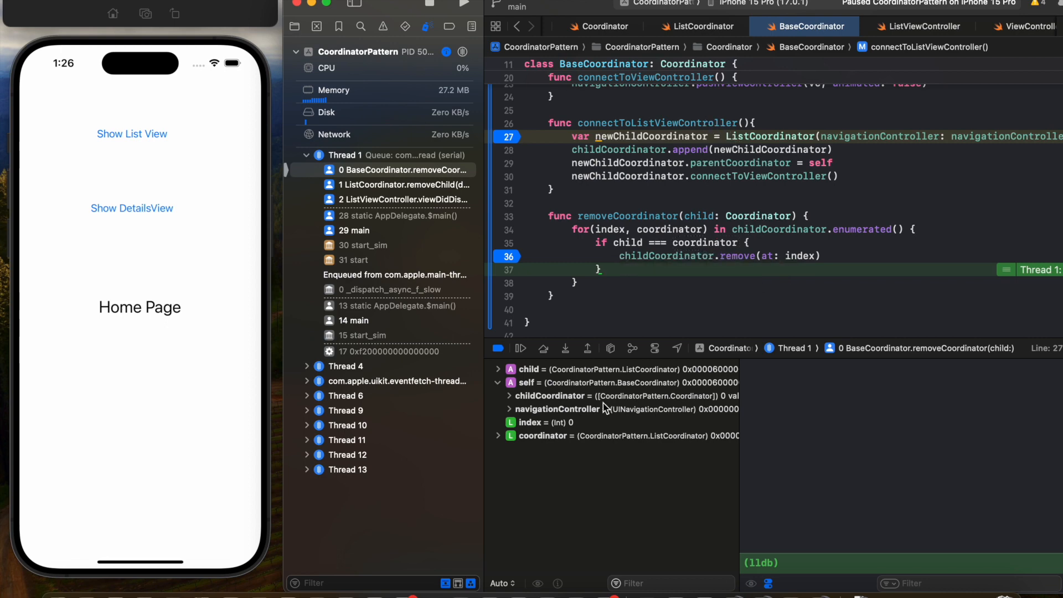
{"action": "left_click", "coordinate": [541, 350]}
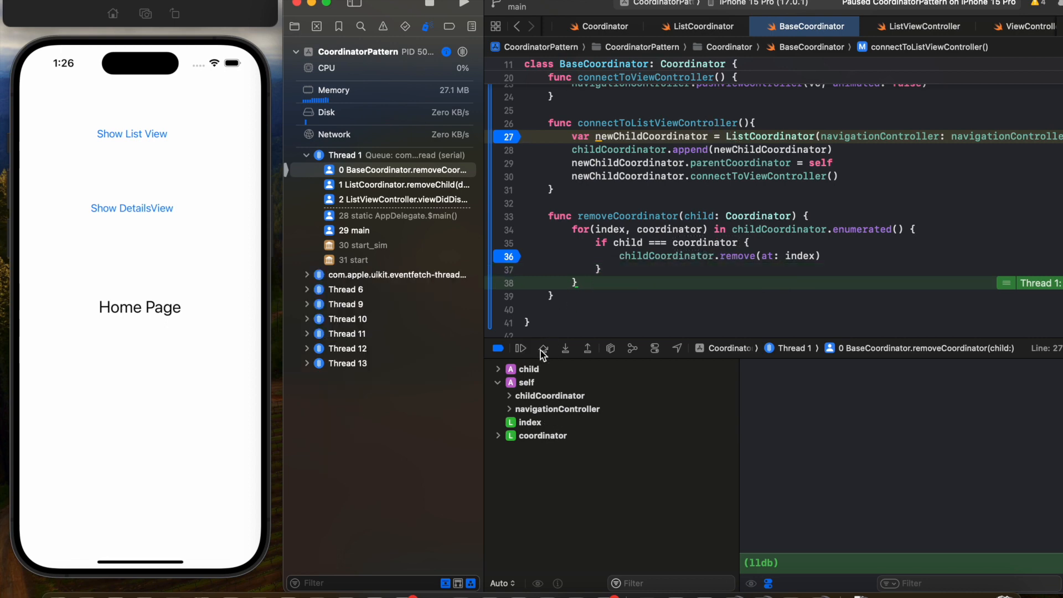
{"action": "left_click", "coordinate": [521, 350]}
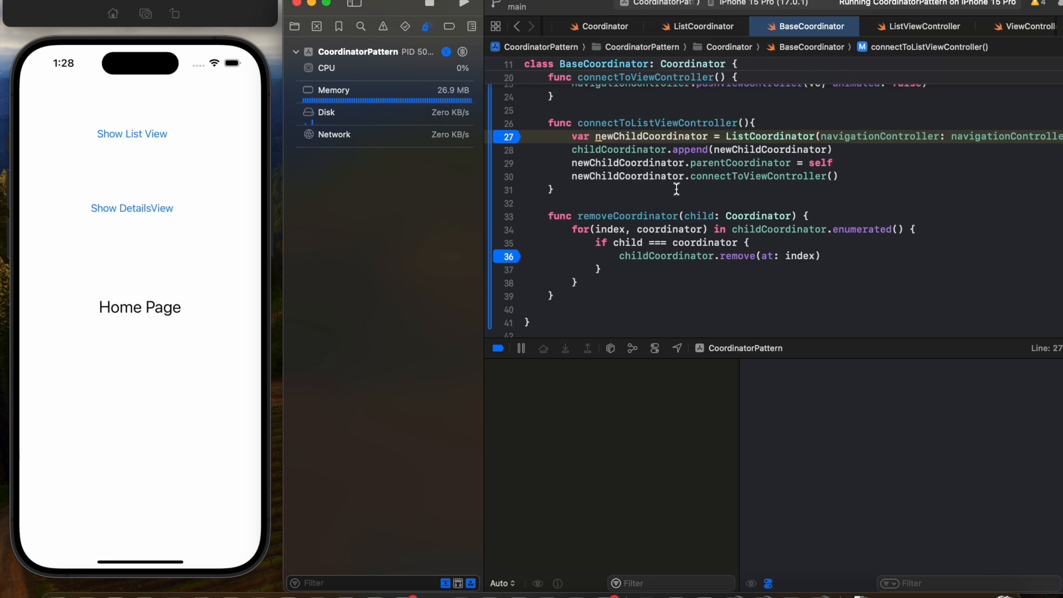
{"action": "scroll", "coordinate": [622, 149], "scroll_direction": "up", "scroll_amount": 5}
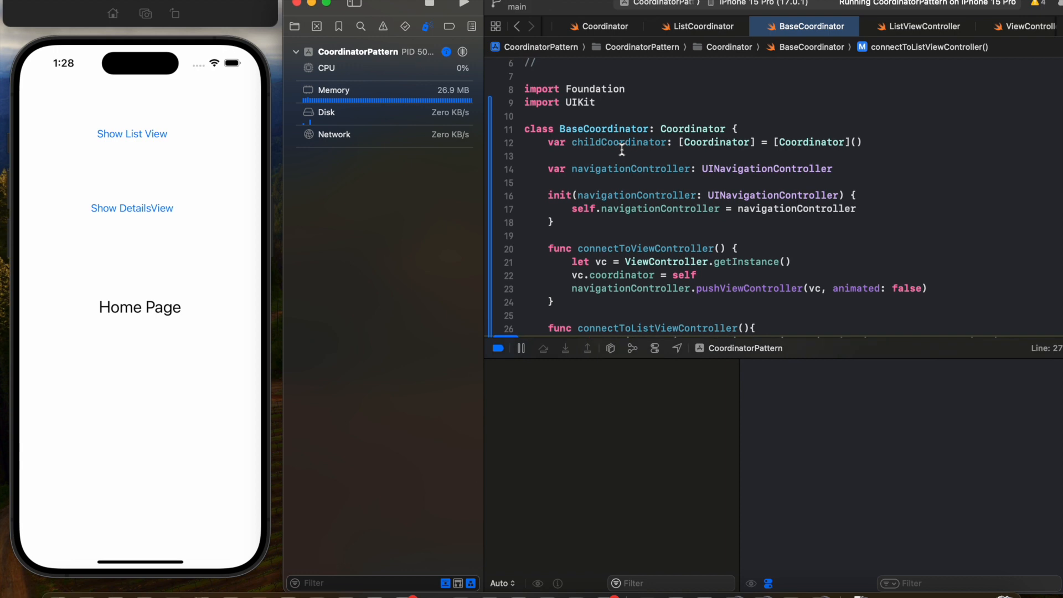
{"action": "scroll", "coordinate": [621, 150], "scroll_direction": "down", "scroll_amount": 4}
{"action": "scroll", "coordinate": [621, 149], "scroll_direction": "down", "scroll_amount": 4}
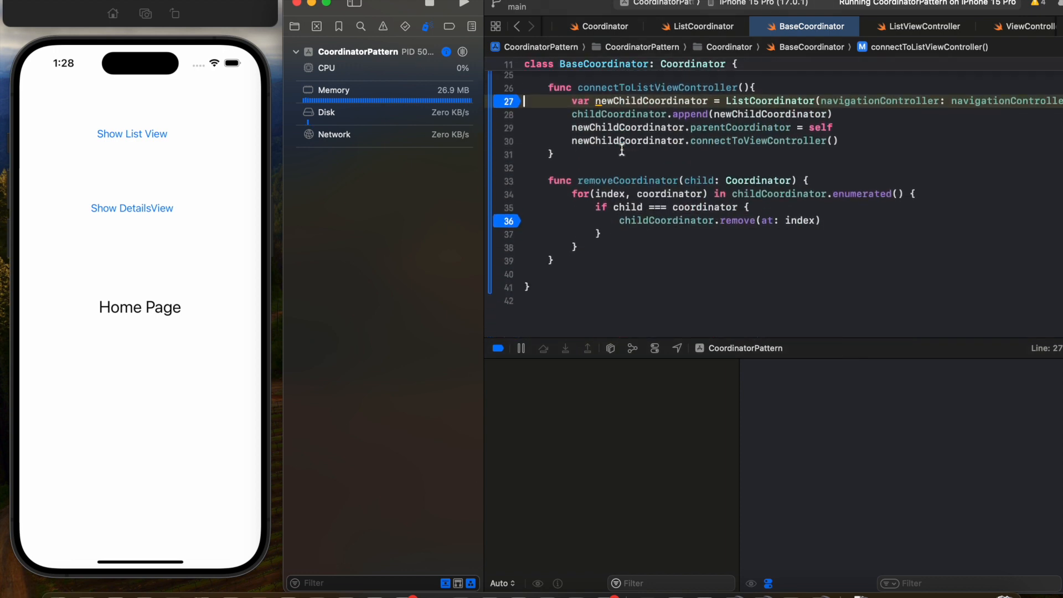